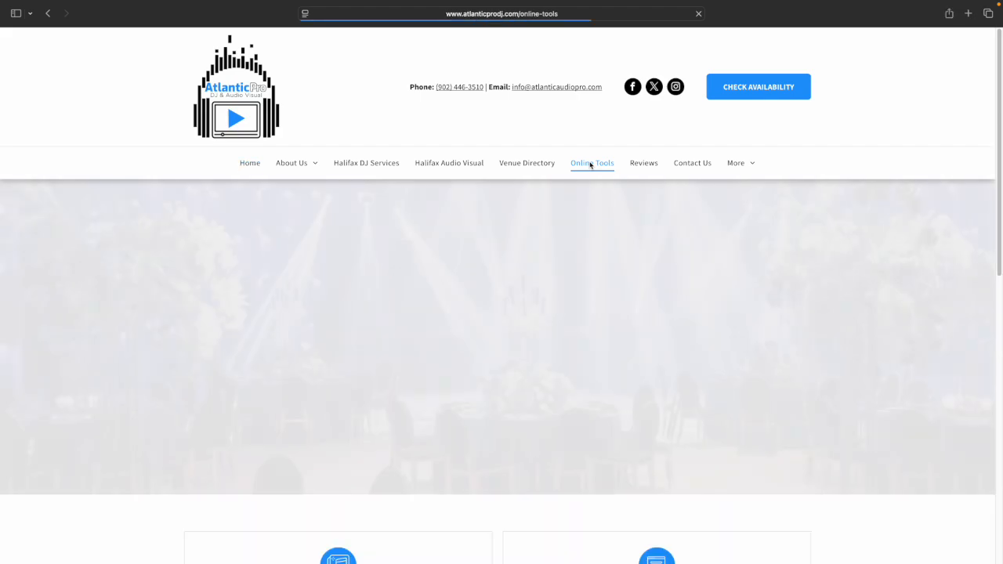
# Step: Open the Client Login page from the online tools, then bring up the already signed-in client portal home page
pyautogui.scroll(-5, 501, 300)
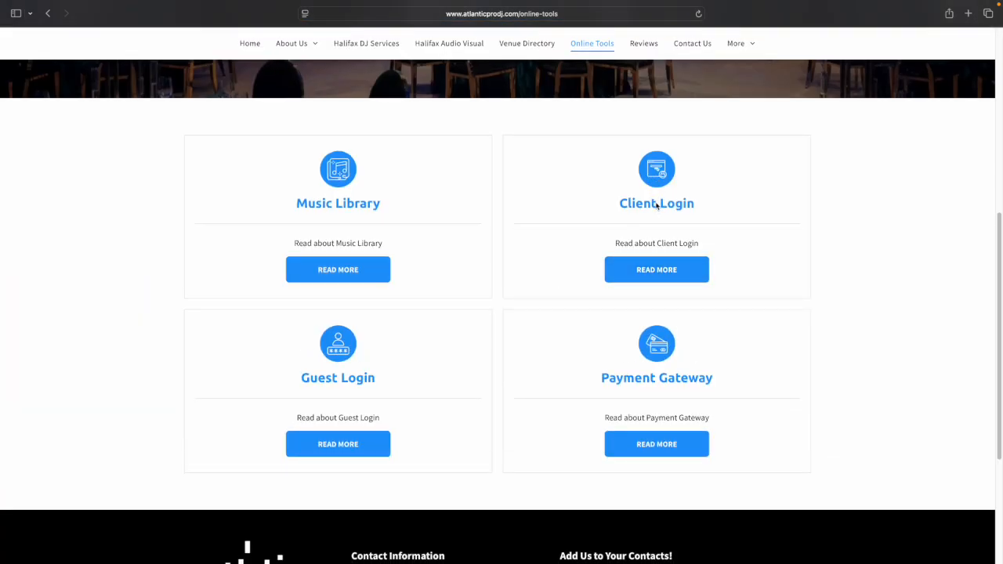
pyautogui.click(655, 177)
pyautogui.scroll(-5, 468, 288)
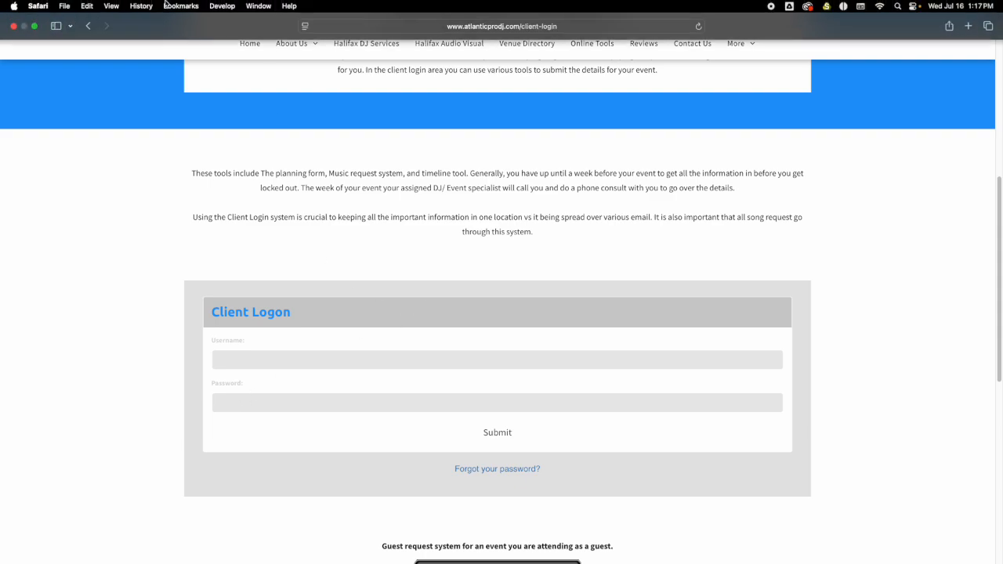
pyautogui.click(159, 36)
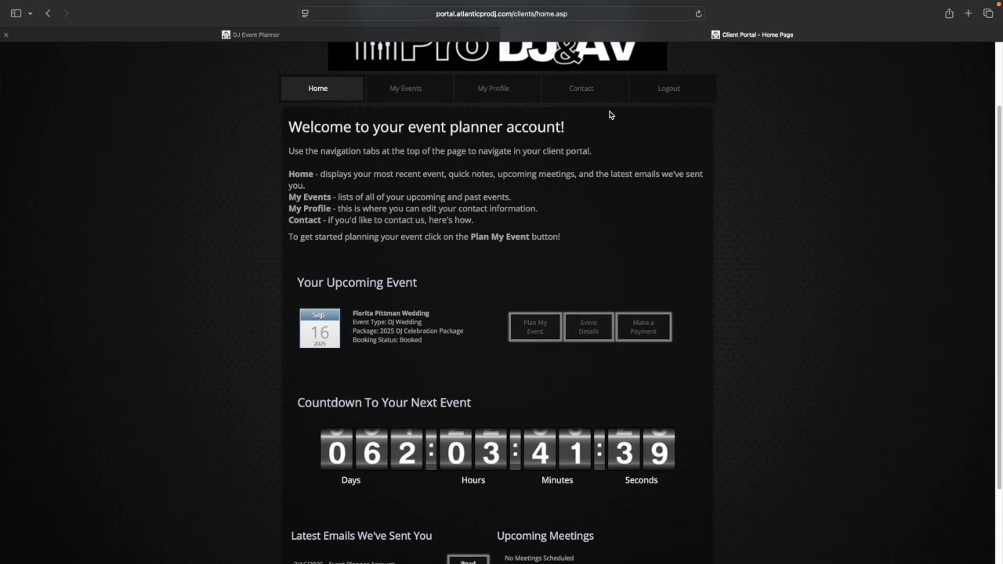
# Step: View the portal's Contact page and the client's profile page
pyautogui.scroll(2, 665, 237)
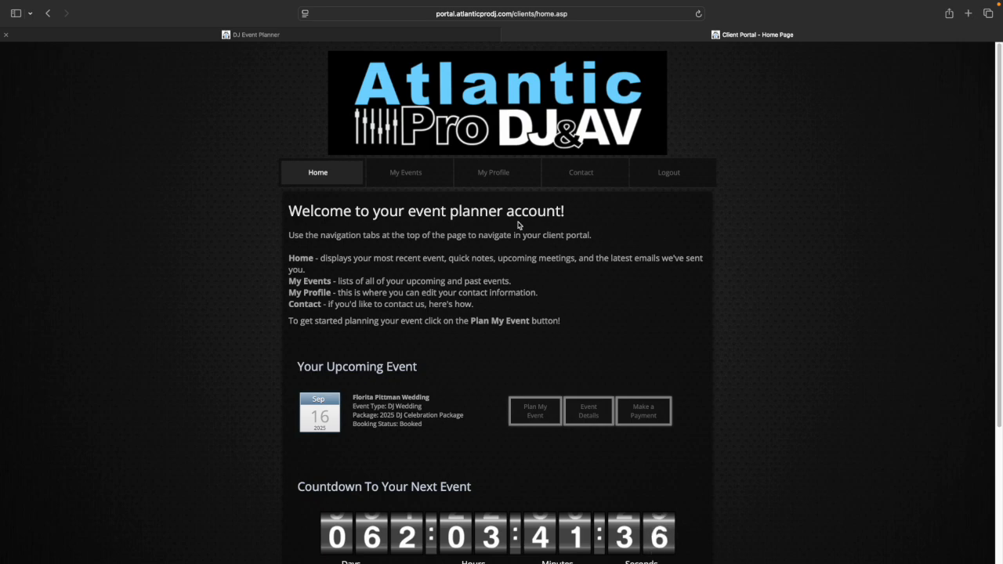
pyautogui.click(580, 171)
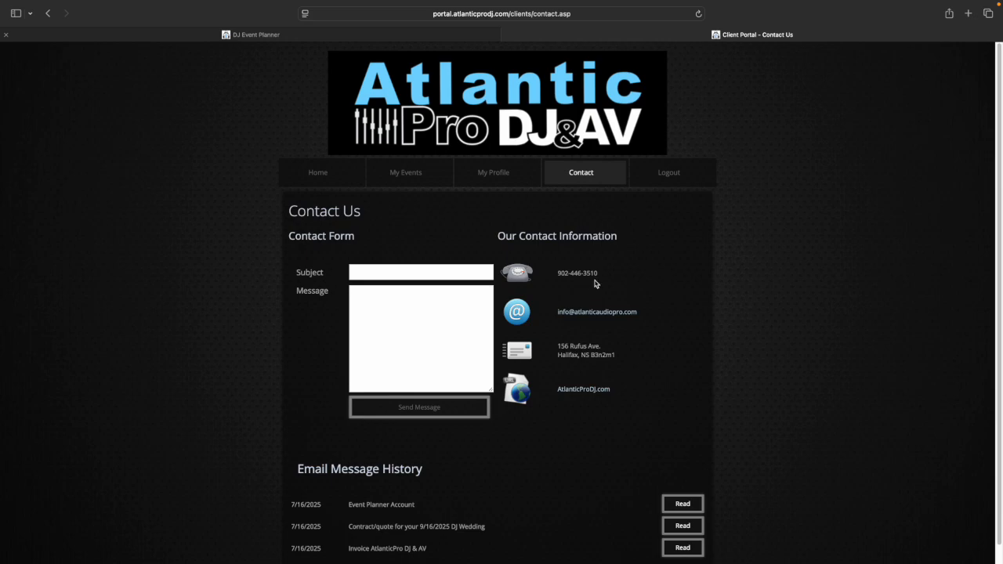
pyautogui.click(493, 174)
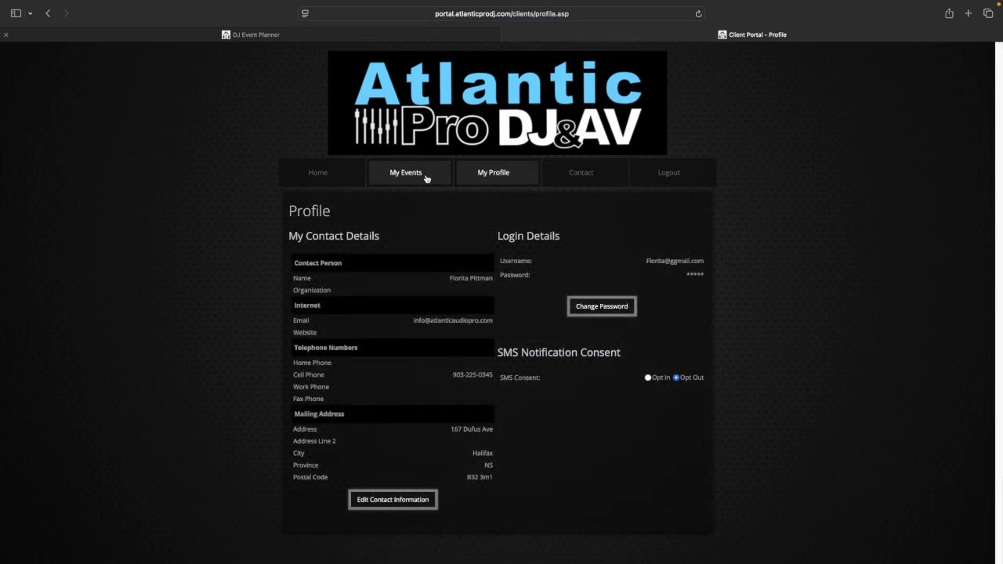
# Step: Go back to the portal home, open the payment page for the upcoming wedding and review its billing, amount and card sections
pyautogui.click(334, 176)
pyautogui.scroll(-5, 447, 342)
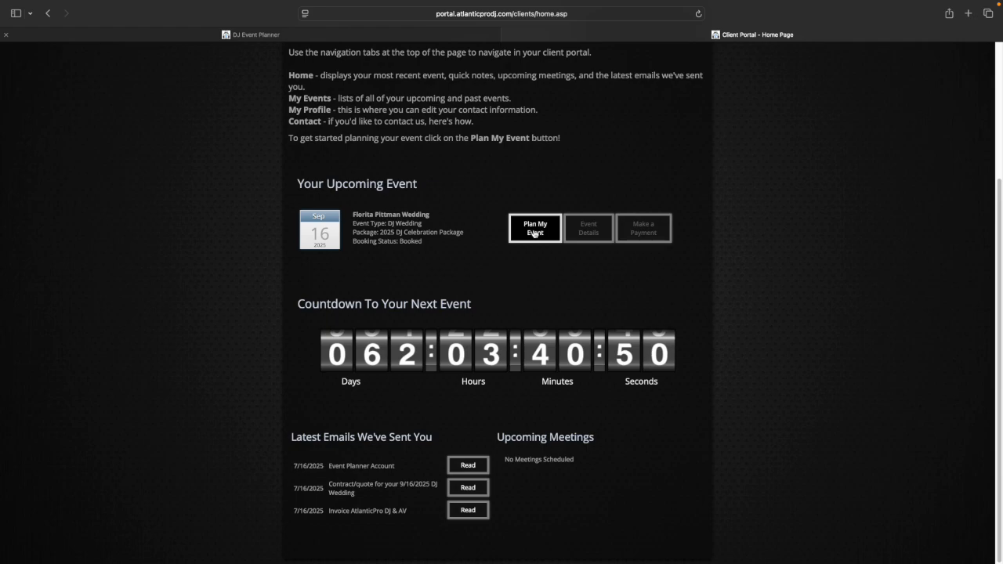
pyautogui.click(645, 233)
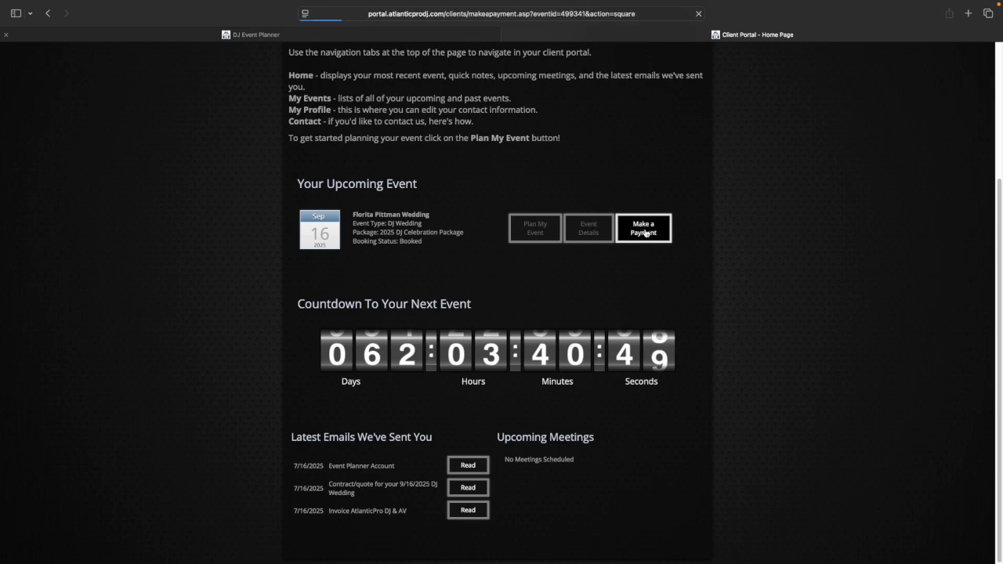
pyautogui.scroll(-4, 537, 298)
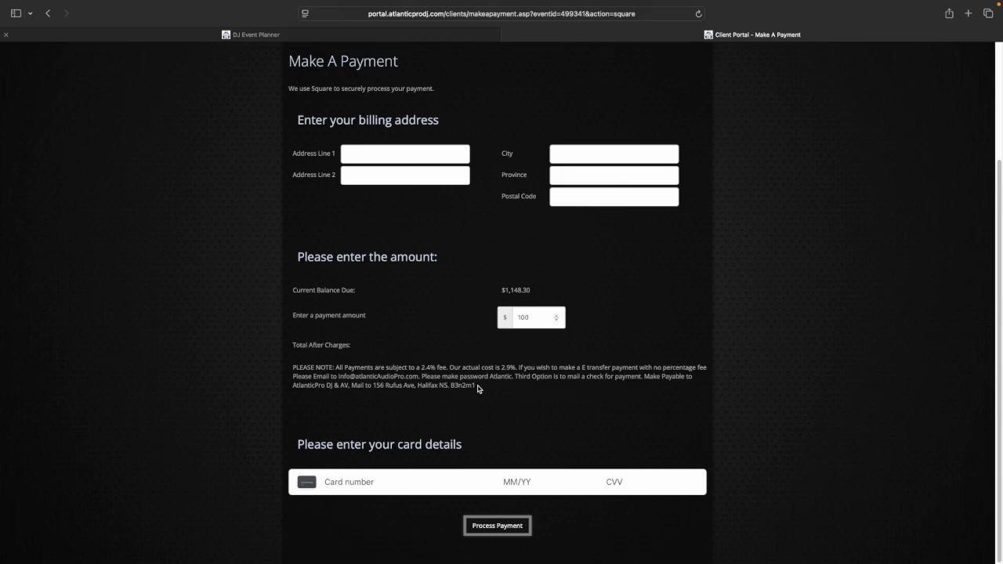
pyautogui.scroll(4, 485, 394)
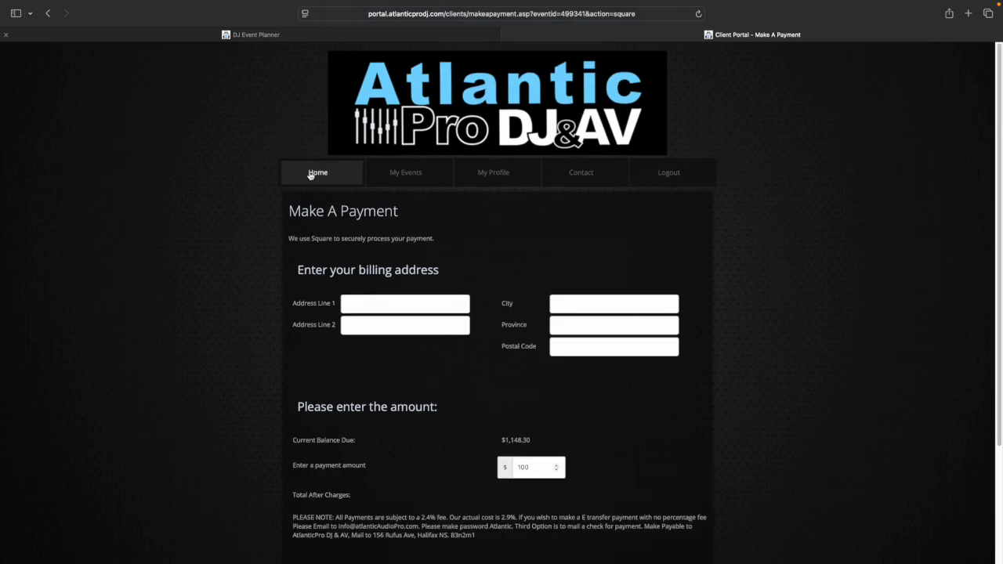
# Step: From the portal home, open the upcoming event's planning page and go to the special song requests in its music tools
pyautogui.click(312, 174)
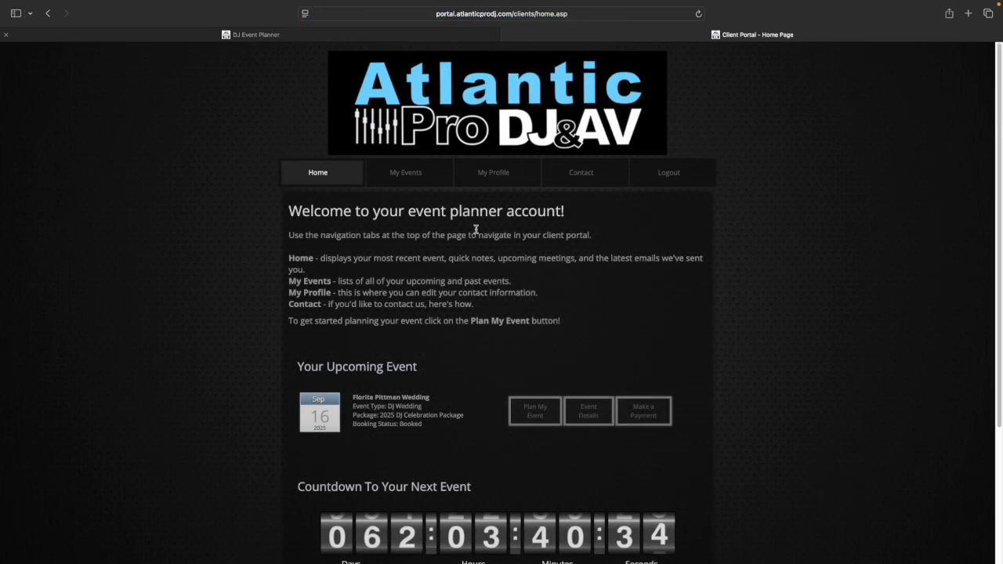
pyautogui.scroll(-3, 476, 243)
pyautogui.click(525, 295)
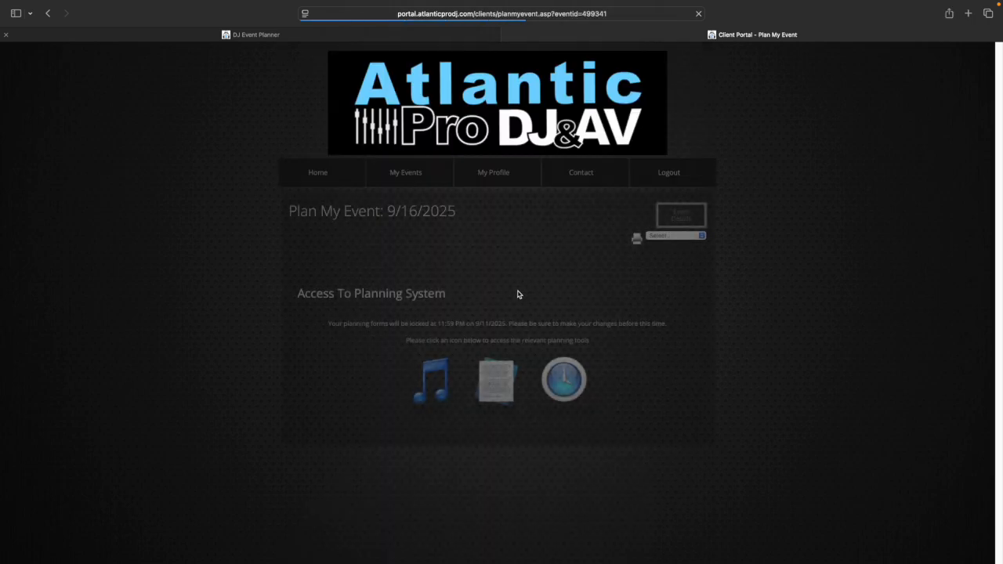
pyautogui.click(431, 376)
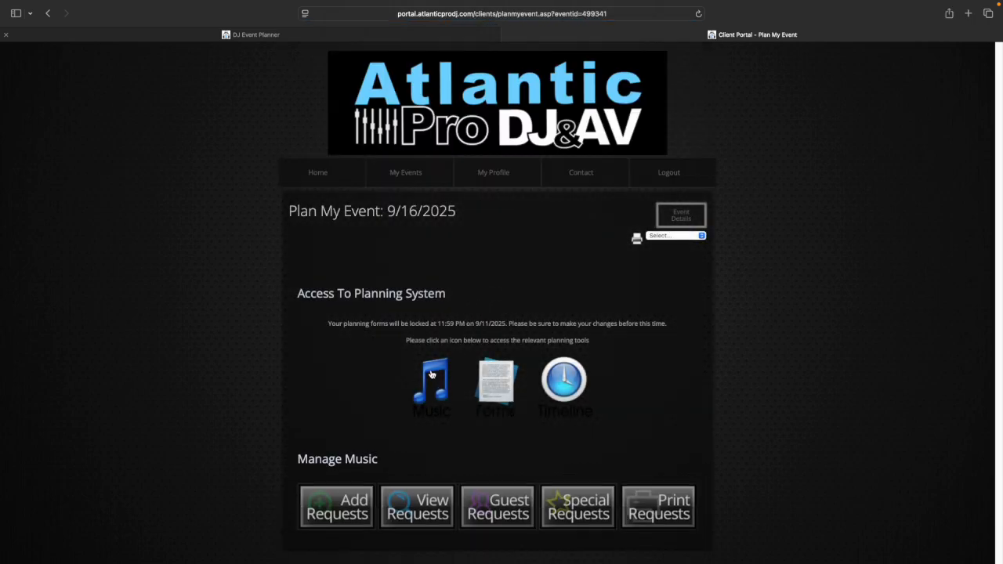
pyautogui.click(585, 506)
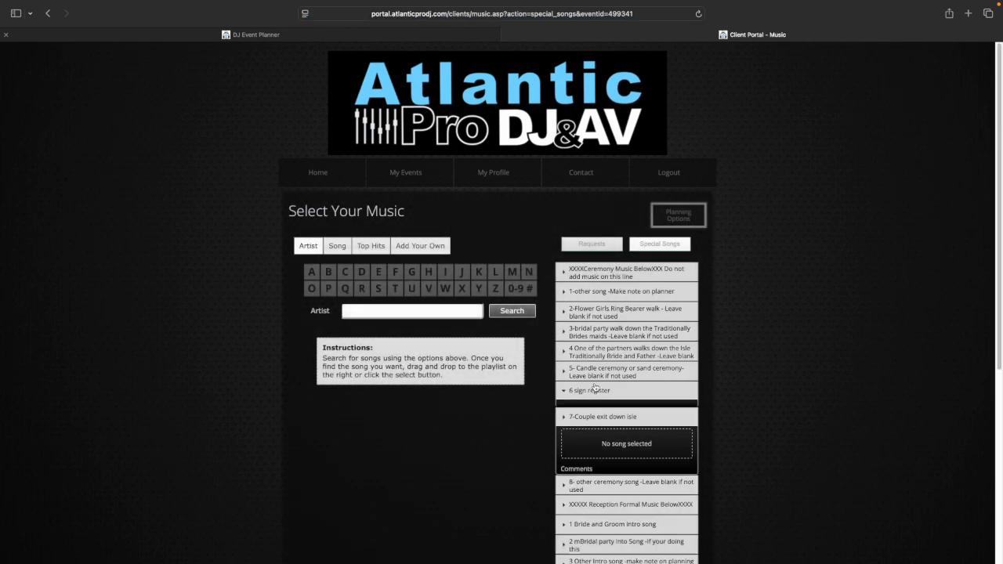
# Step: Look through the special songs list and expand the "7-Couple exit down isle" entry
pyautogui.scroll(-2, 776, 220)
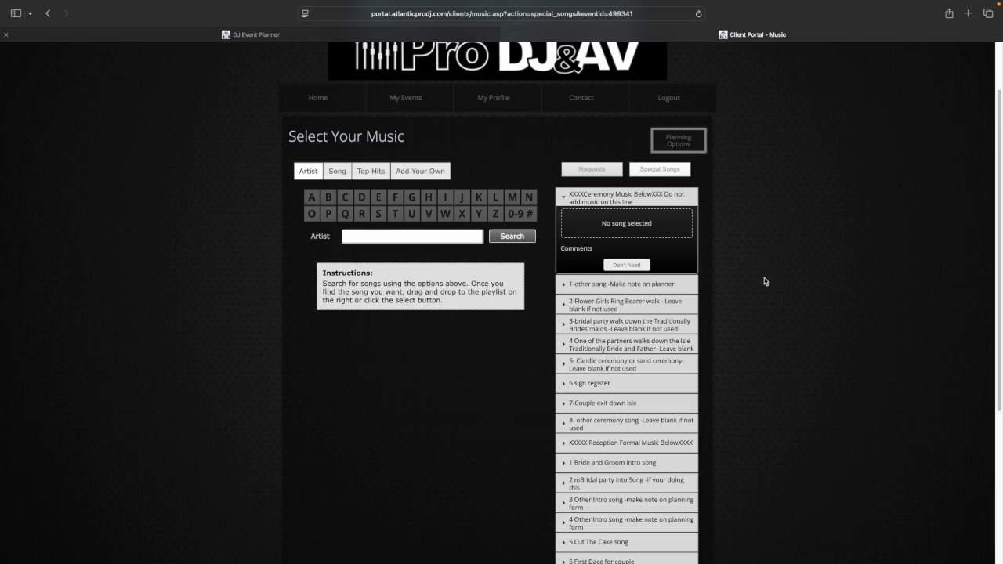
pyautogui.scroll(-1, 769, 338)
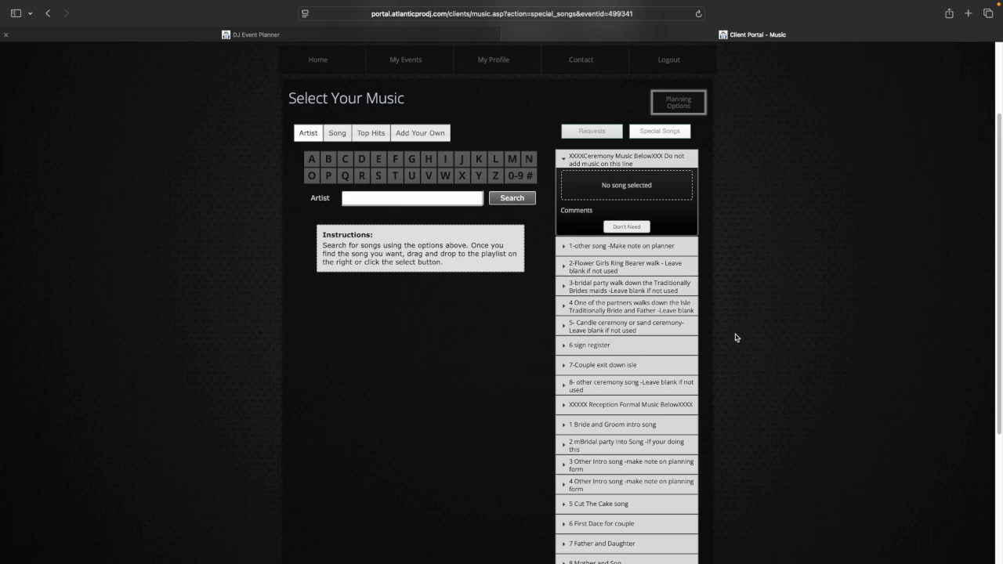
pyautogui.click(693, 365)
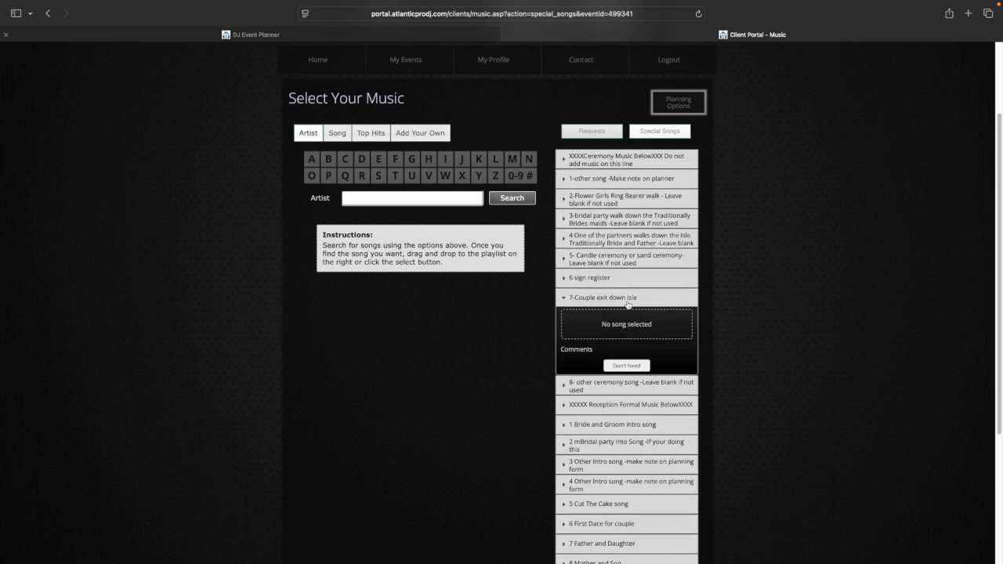
# Step: Search song titles for "dreams come true" and save Daryl Hall & John Oates' "You Make My Dreams Come True" as the "7-Couple exit down isle" song
pyautogui.click(337, 132)
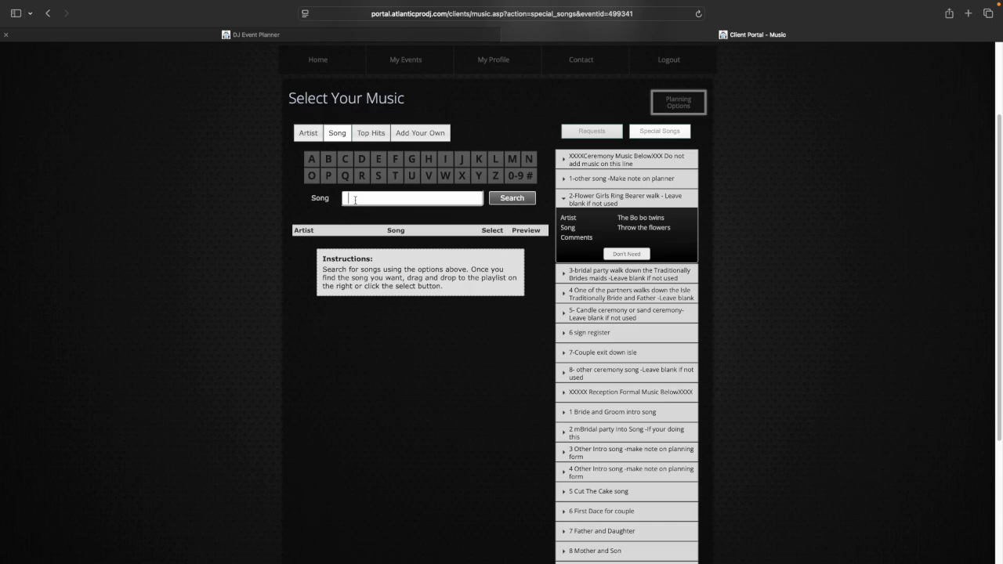
pyautogui.click(365, 201)
pyautogui.write('dreams come true')
pyautogui.press('Return')
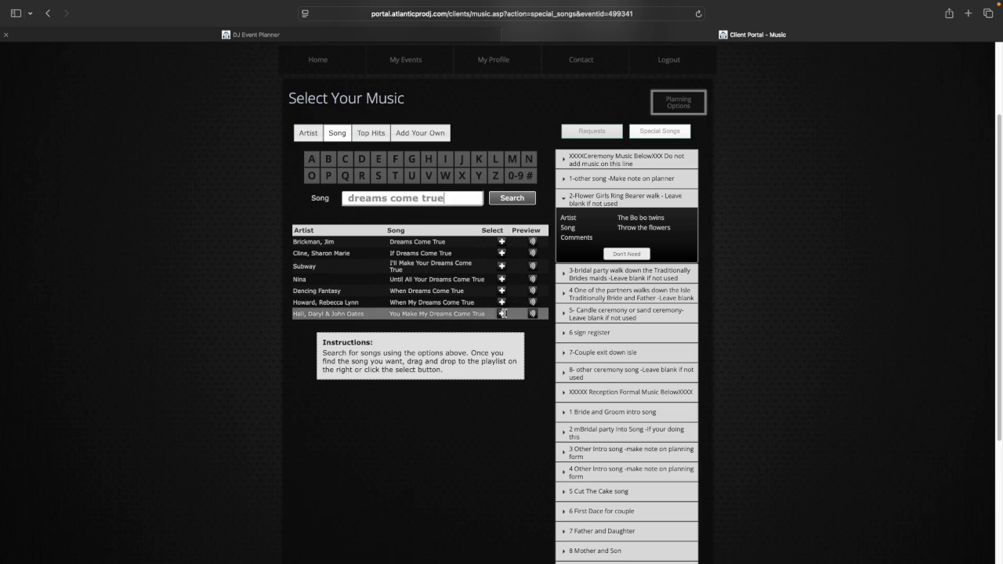
pyautogui.click(502, 313)
pyautogui.click(572, 285)
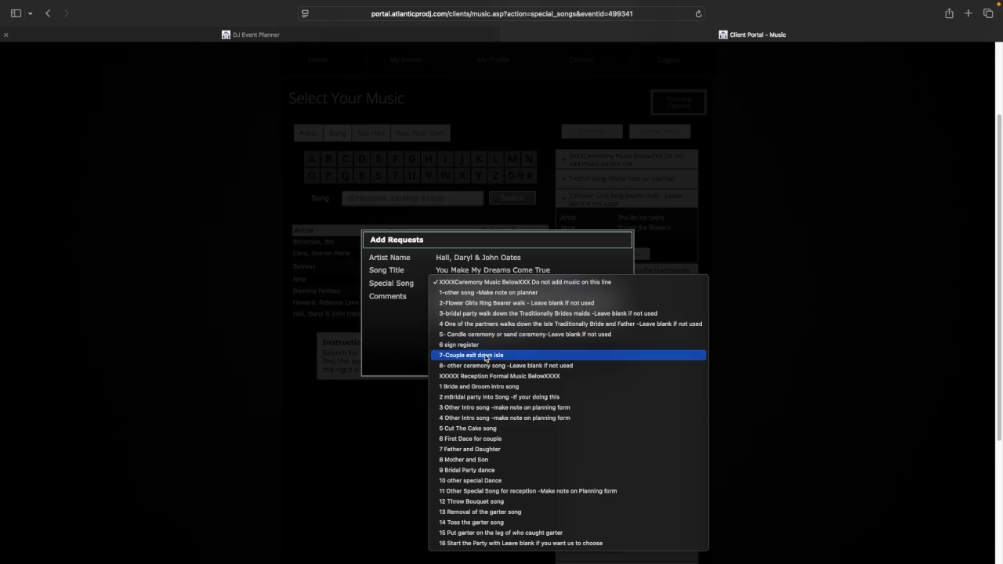
pyautogui.click(486, 357)
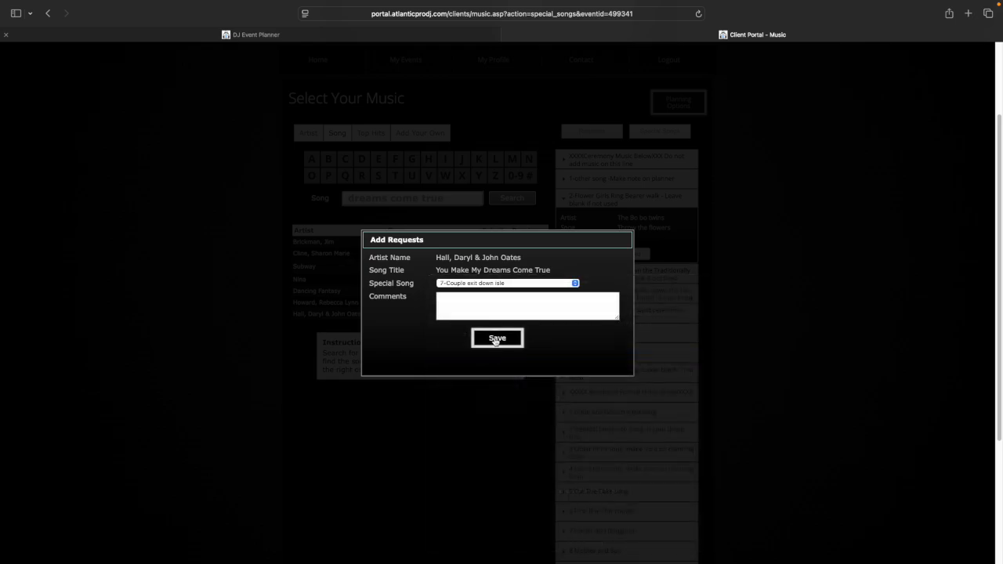
pyautogui.click(495, 338)
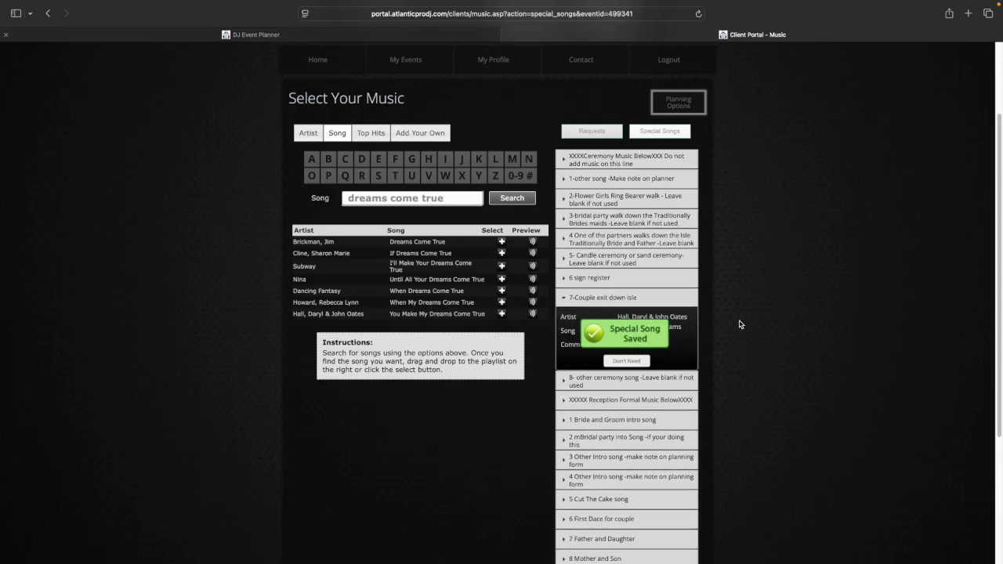
# Step: Check the special song entries for sign register, couple exit, 1-other song and 8-other ceremony song
pyautogui.click(592, 279)
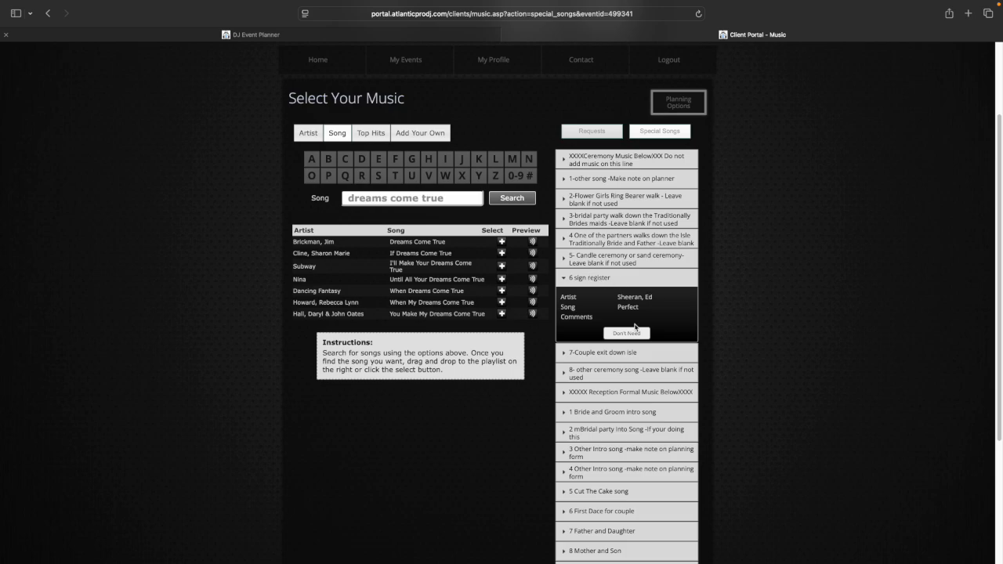
pyautogui.click(621, 351)
pyautogui.click(619, 179)
pyautogui.click(604, 385)
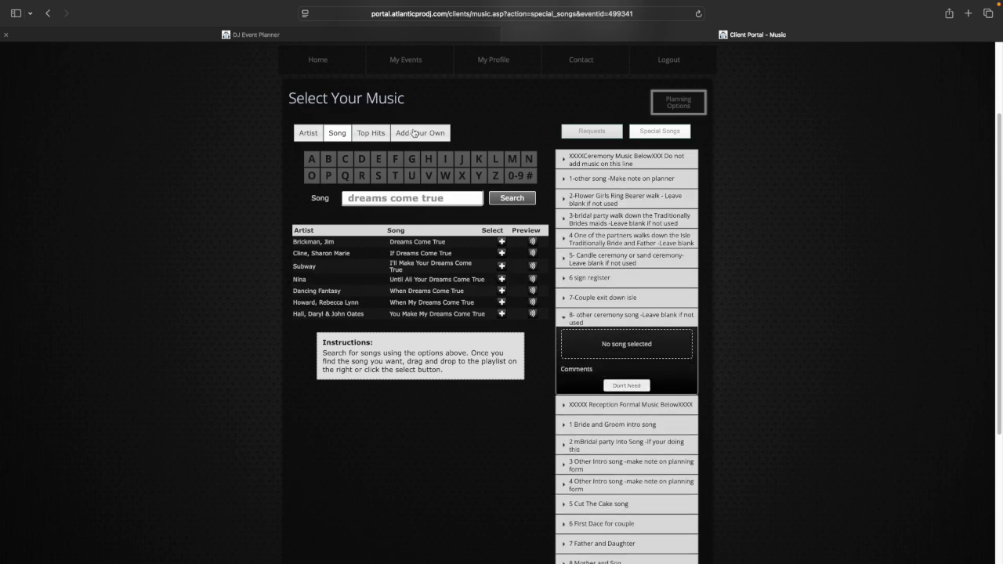
# Step: Open the form for adding your own song and look over its fields and the special songs list
pyautogui.click(414, 132)
pyautogui.click(378, 189)
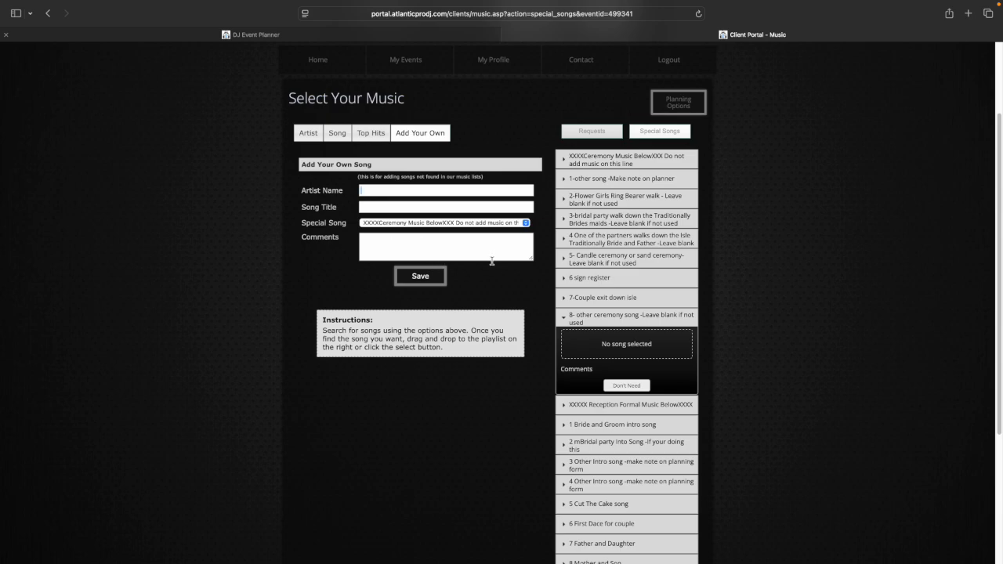
pyautogui.scroll(-5, 481, 268)
pyautogui.scroll(8, 481, 266)
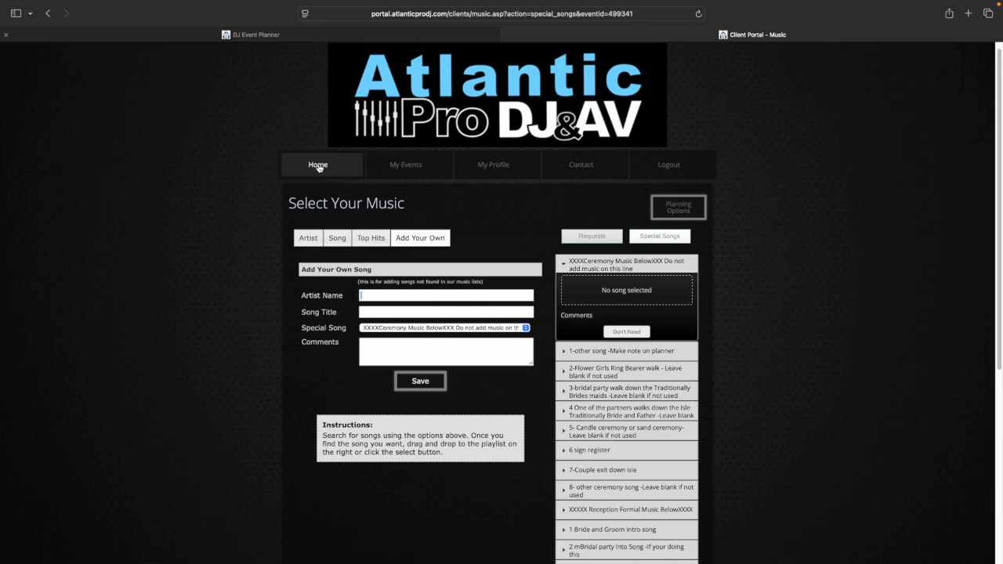
# Step: Show the general song requests and switch the music search to artists
pyautogui.click(590, 235)
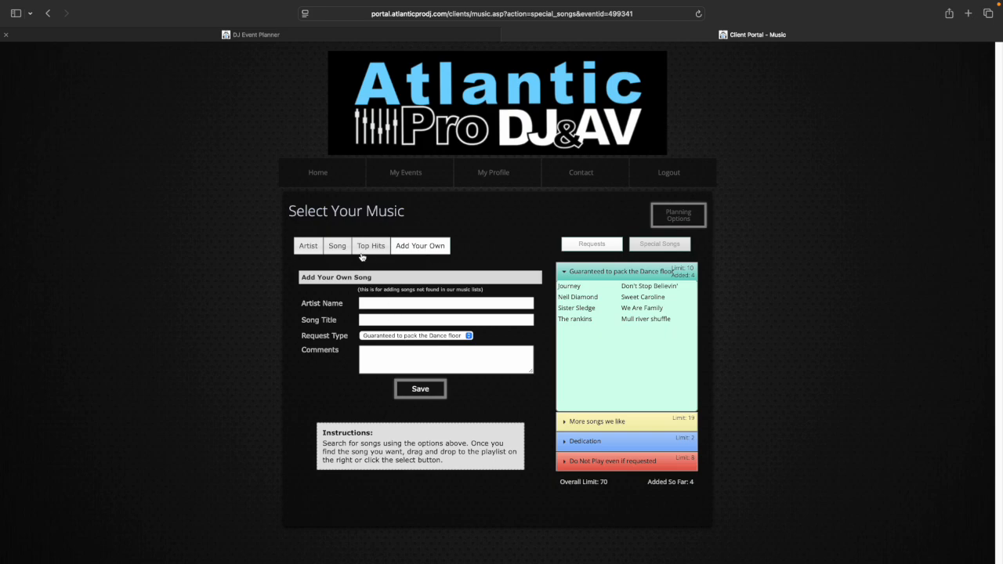
pyautogui.click(308, 247)
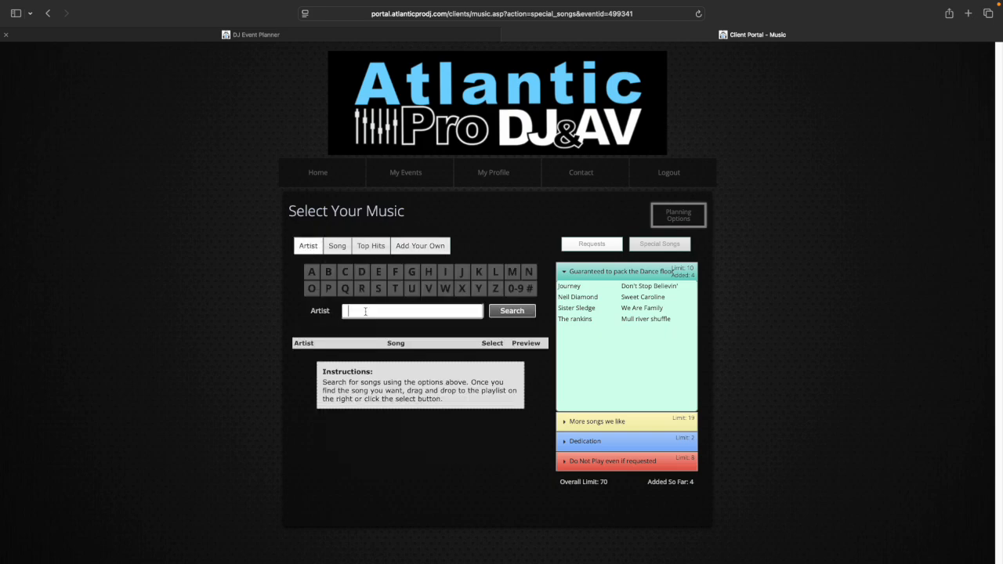
pyautogui.write('mich')
pyautogui.write('jackson')
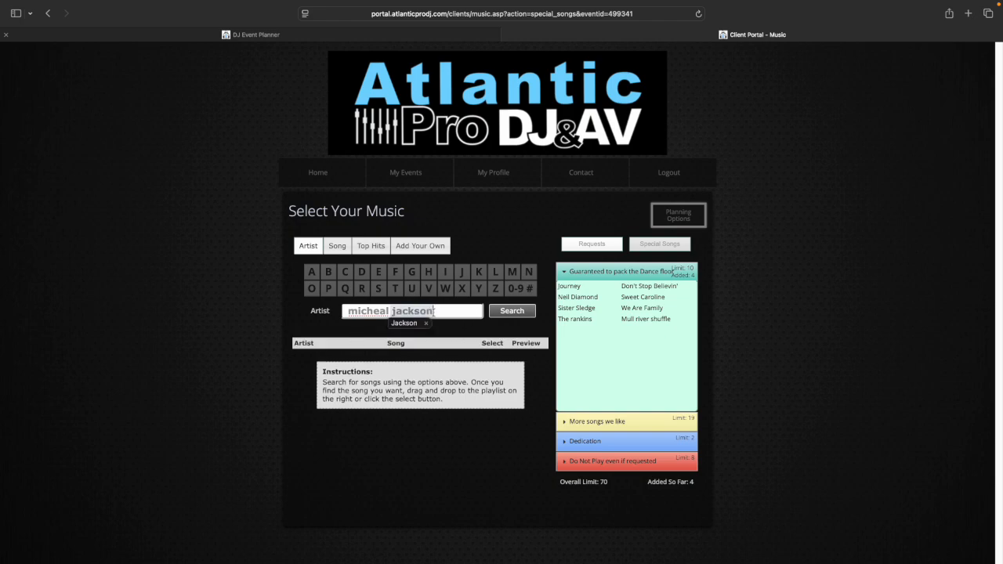
pyautogui.moveTo(439, 311); pyautogui.dragTo(308, 315)
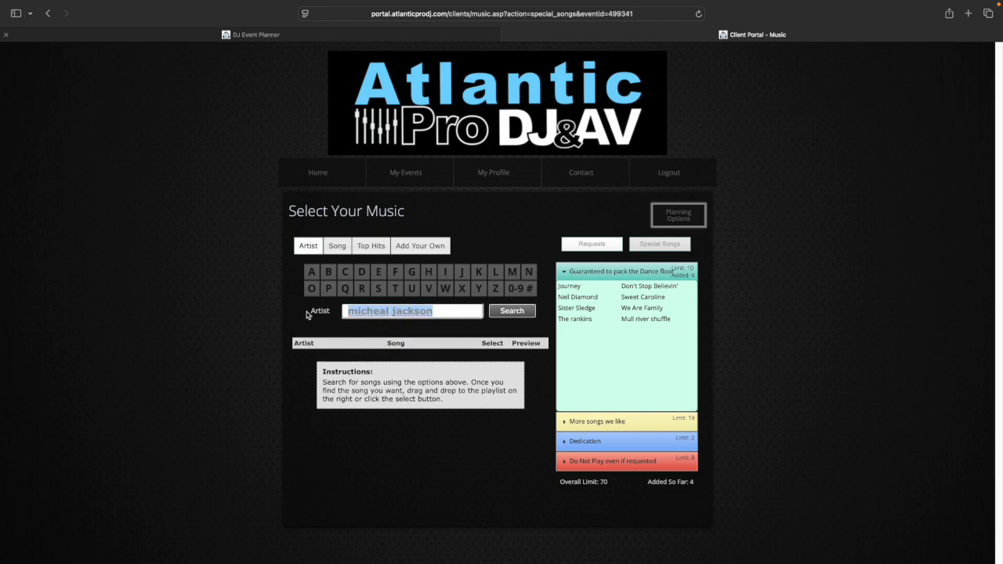
pyautogui.press('BackSpace')
# Step: Search artists for "Jackson" and save Jackson 5's "Shake Your Body" as a "Guaranteed to pack the Dance floor" request
pyautogui.write('jac')
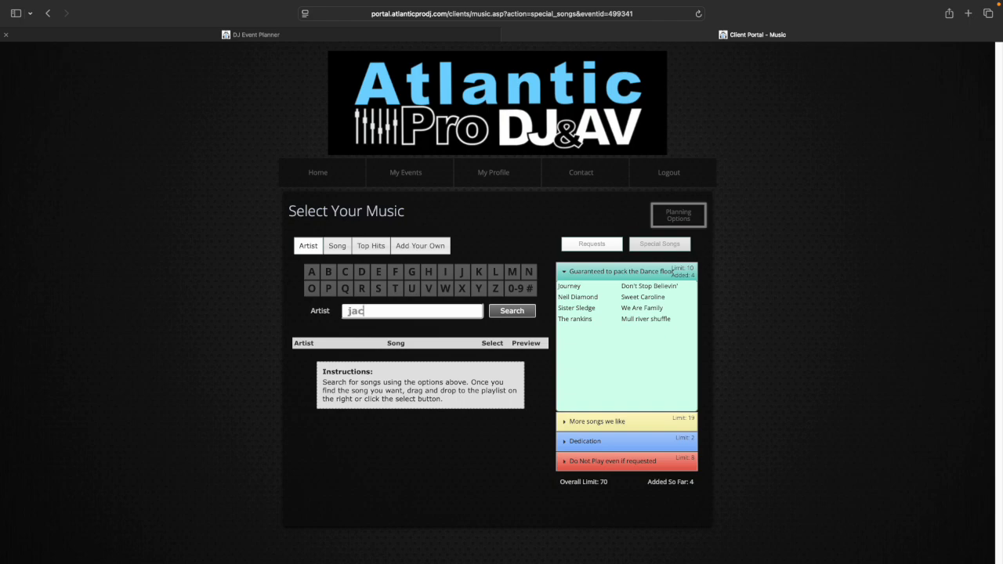
pyautogui.write('hson')
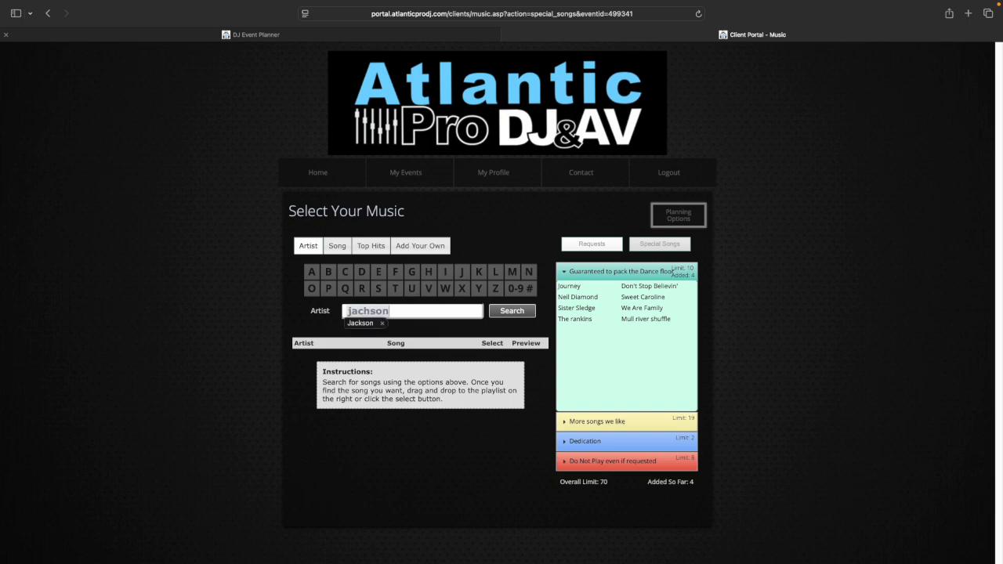
pyautogui.click(530, 310)
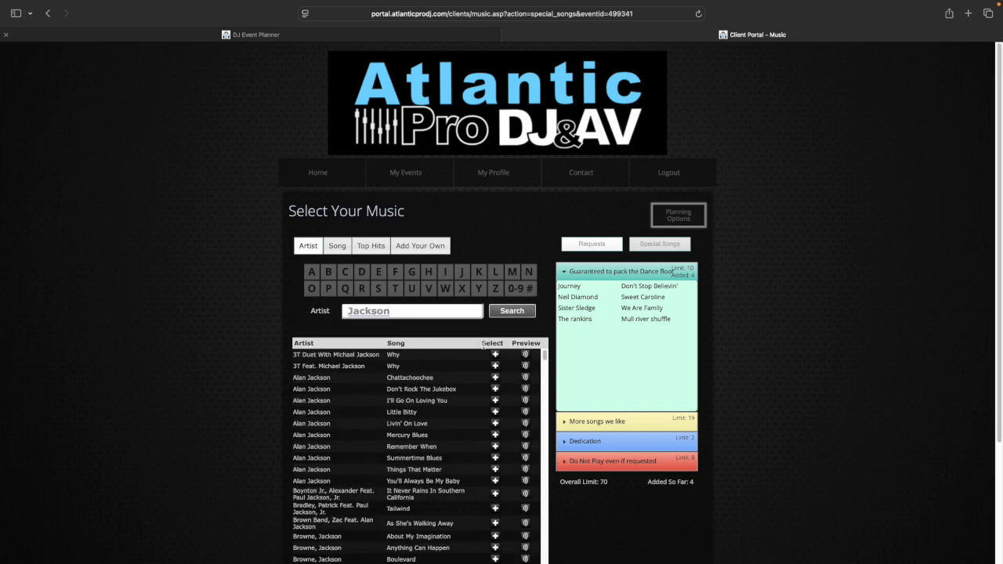
pyautogui.scroll(-15, 379, 375)
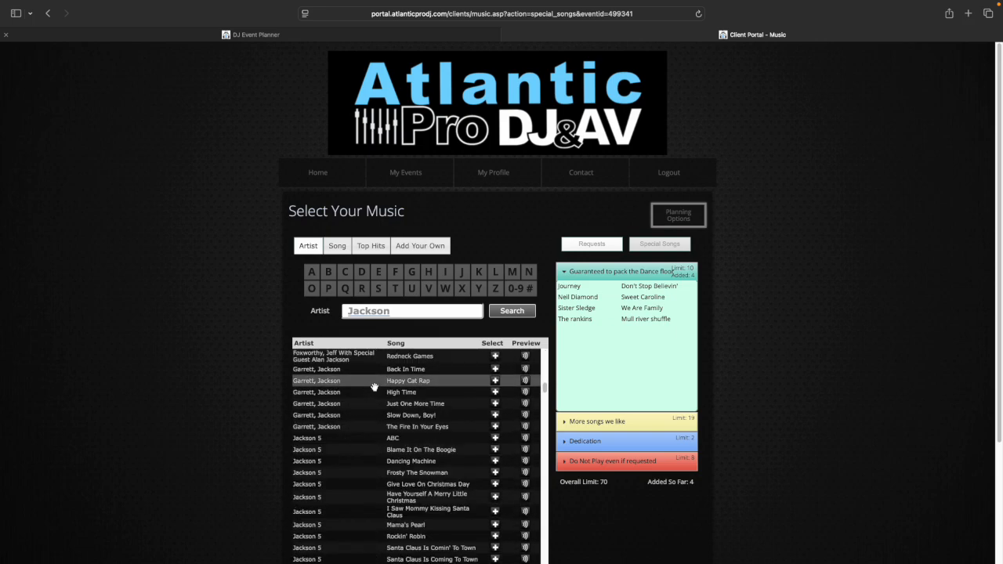
pyautogui.scroll(-5, 375, 387)
pyautogui.scroll(8, 376, 408)
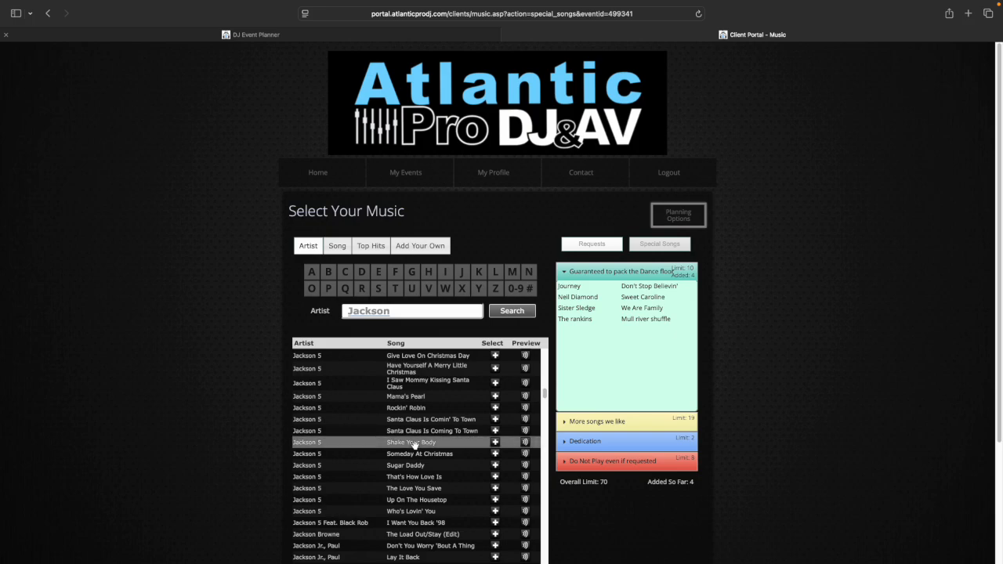
pyautogui.click(495, 442)
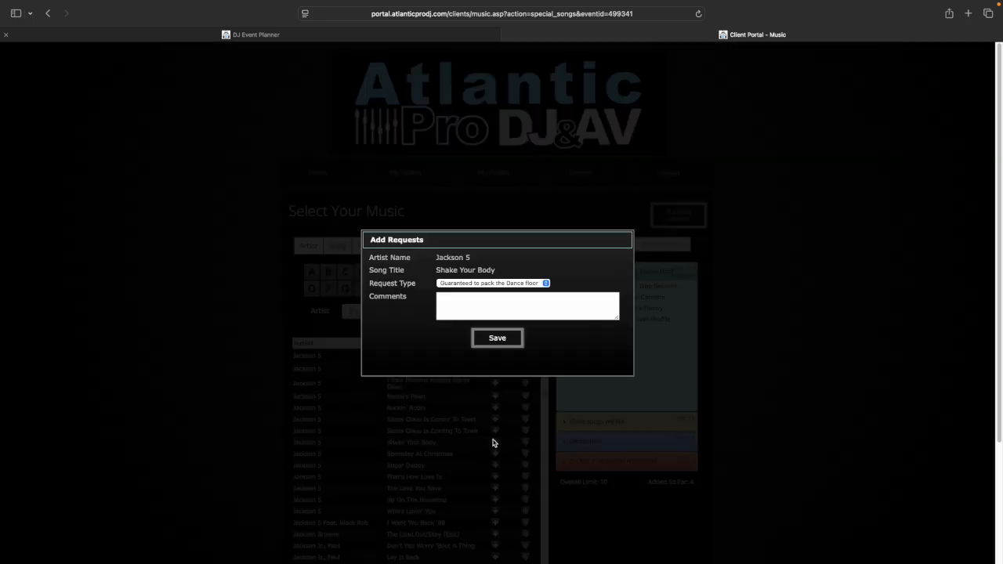
pyautogui.click(513, 342)
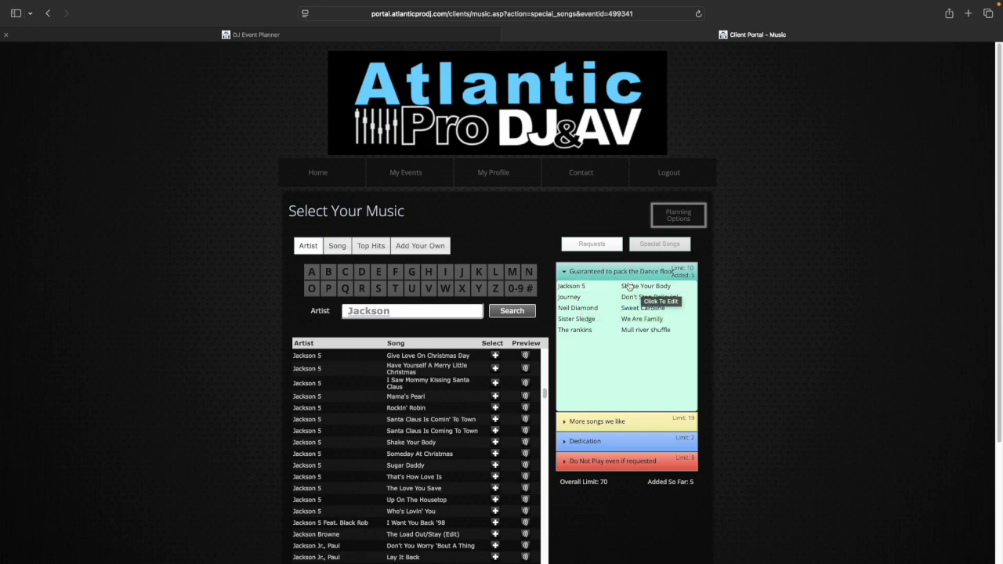
# Step: Open the form for adding your own song and look through the request categories, including More songs we like, Dedication and Do Not Play
pyautogui.click(421, 247)
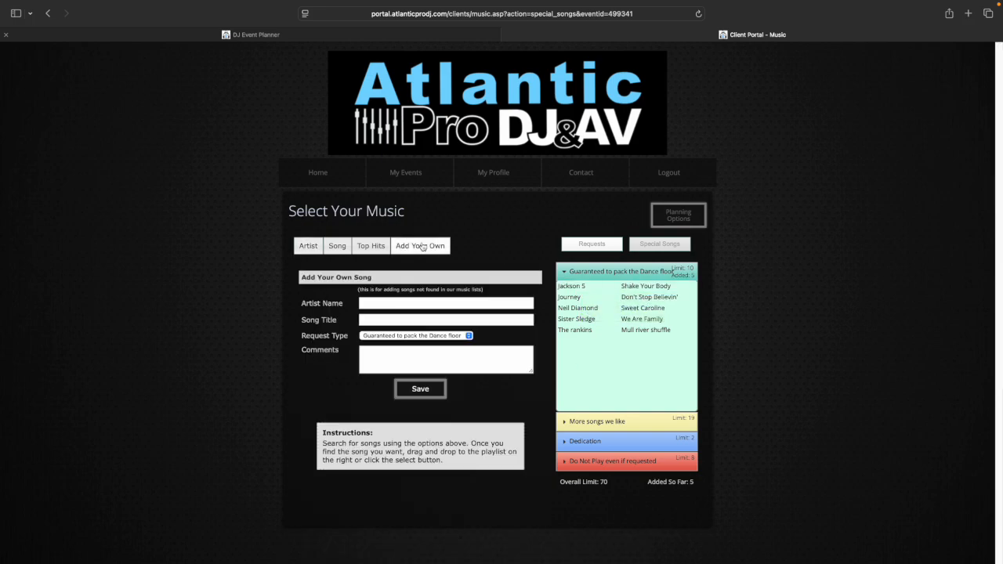
pyautogui.click(367, 320)
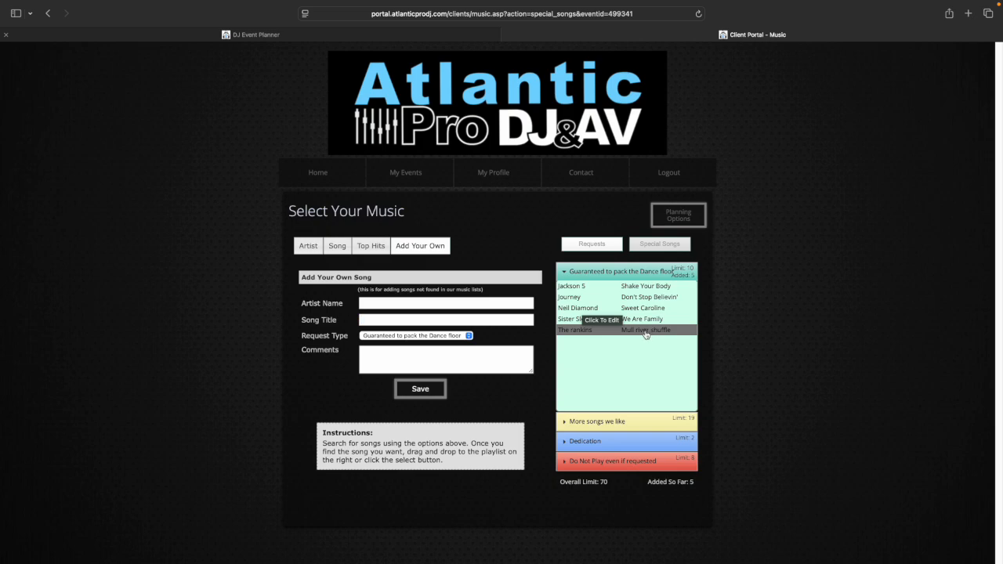
pyautogui.moveTo(598, 290)
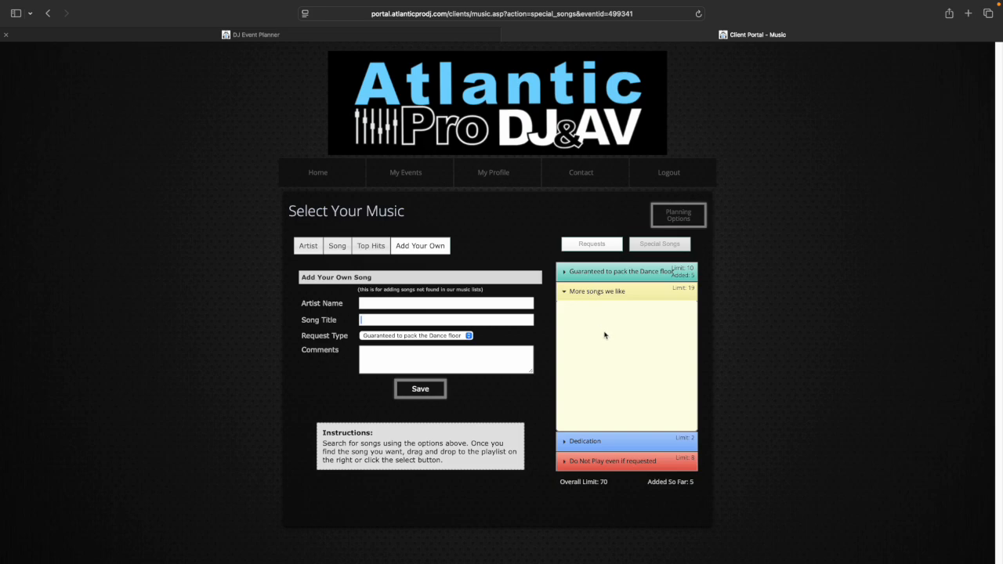
pyautogui.moveTo(594, 435)
pyautogui.click(601, 441)
pyautogui.click(606, 460)
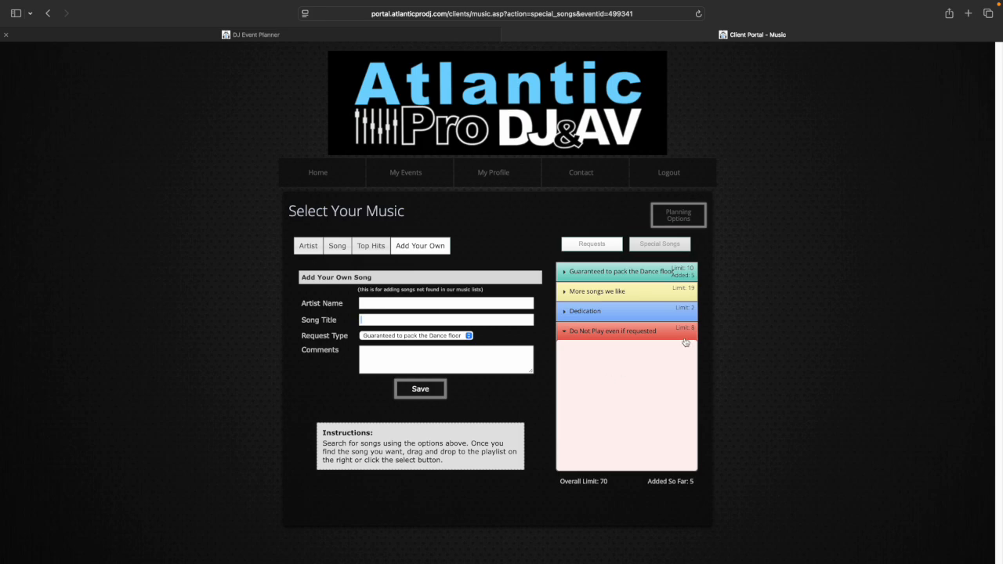
pyautogui.click(619, 271)
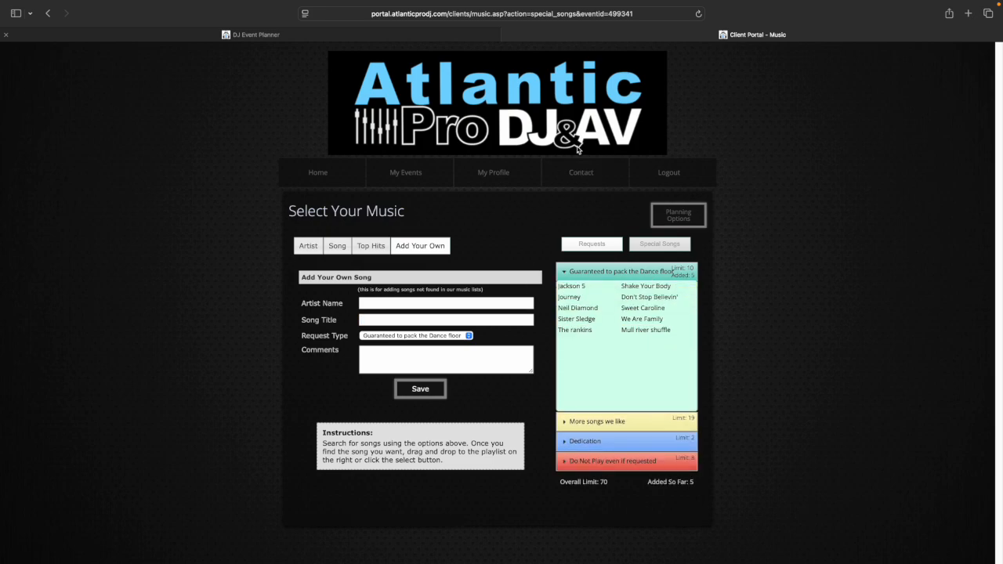
# Step: Go to the planning page of the upcoming event and open its Wedding Details planning form for editing
pyautogui.click(313, 177)
pyautogui.scroll(-5, 502, 298)
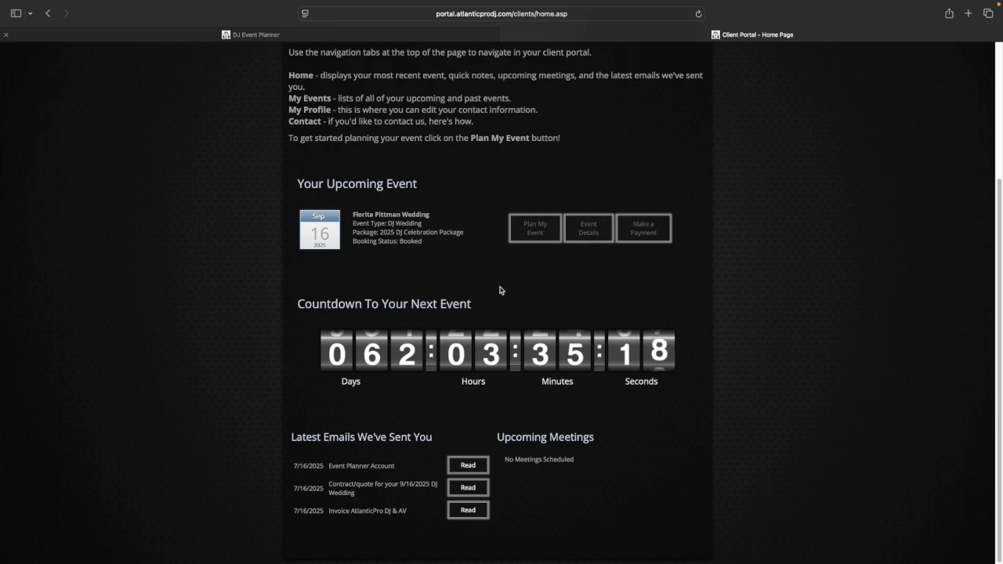
pyautogui.click(532, 232)
pyautogui.click(495, 388)
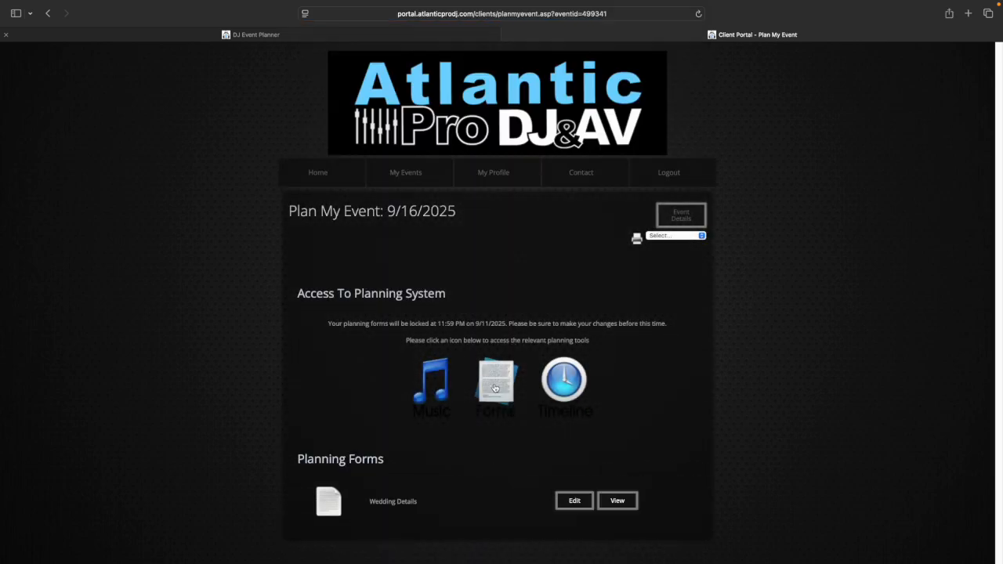
pyautogui.click(574, 503)
# Step: Examine the Wedding Details form from the ceremony questions through cocktail hour and dinner to the party music questions
pyautogui.scroll(-3, 557, 407)
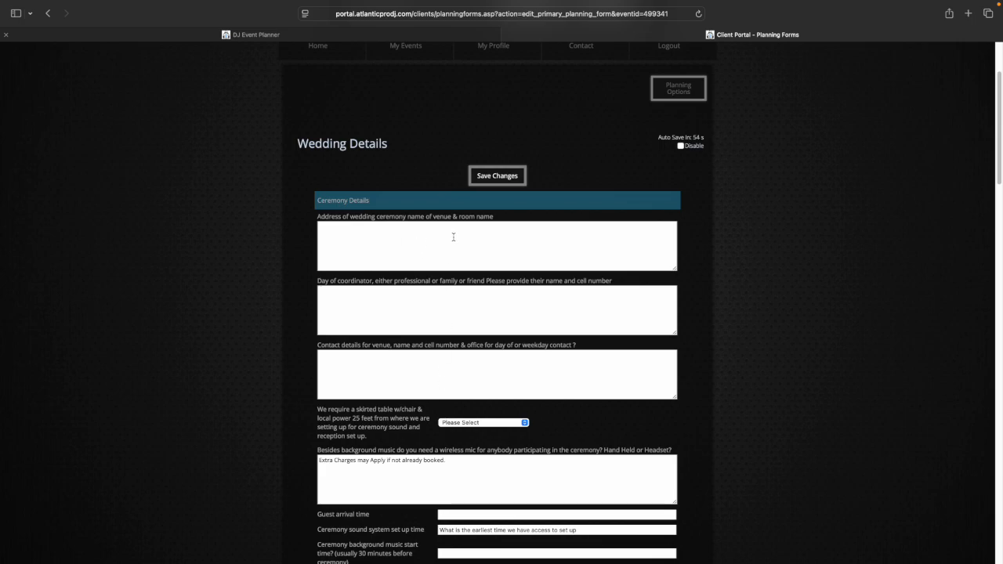
pyautogui.scroll(-2, 458, 240)
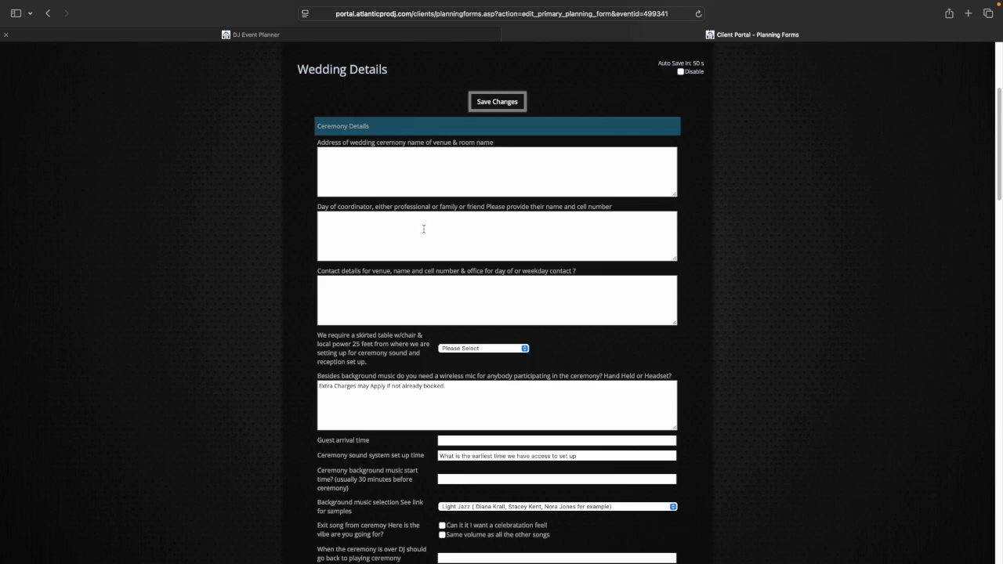
pyautogui.scroll(-2, 423, 229)
pyautogui.scroll(-1, 428, 227)
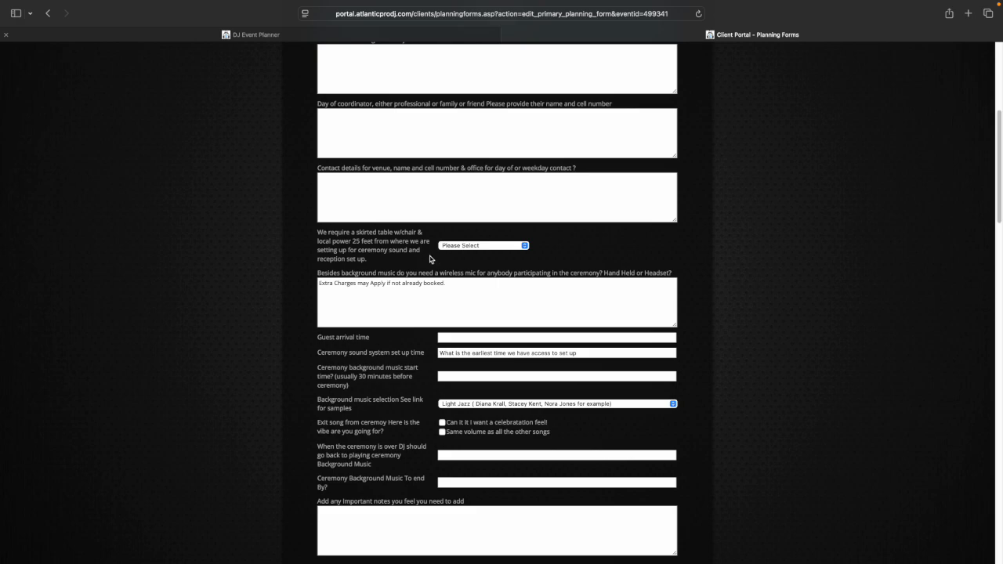
pyautogui.scroll(-2, 431, 254)
pyautogui.scroll(-8, 431, 251)
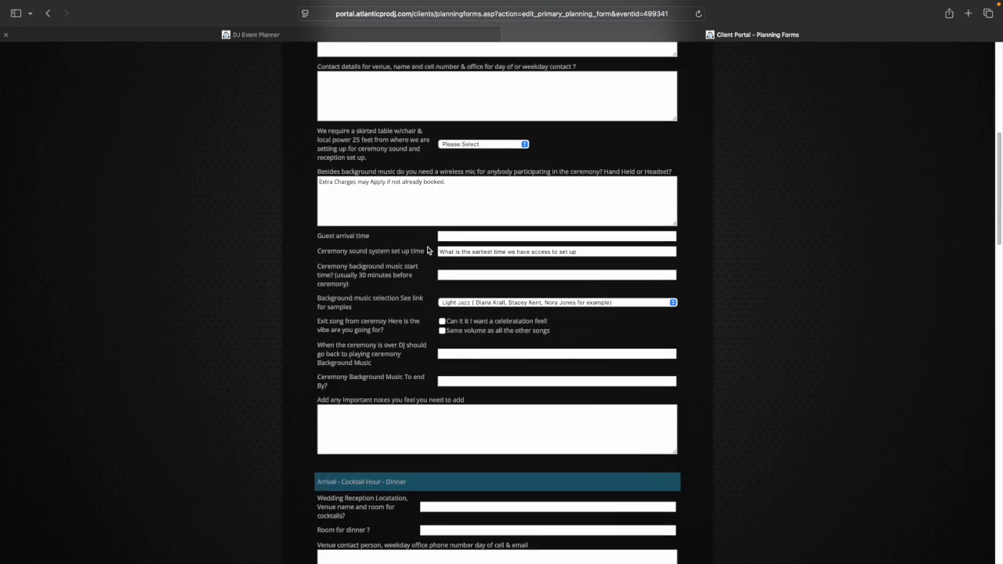
pyautogui.scroll(-10, 421, 249)
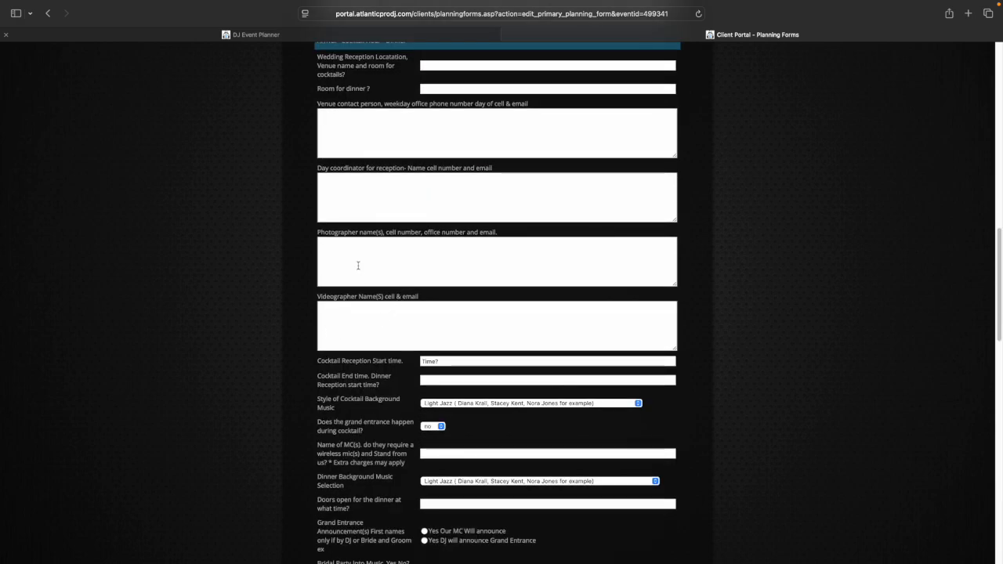
pyautogui.scroll(-7, 361, 262)
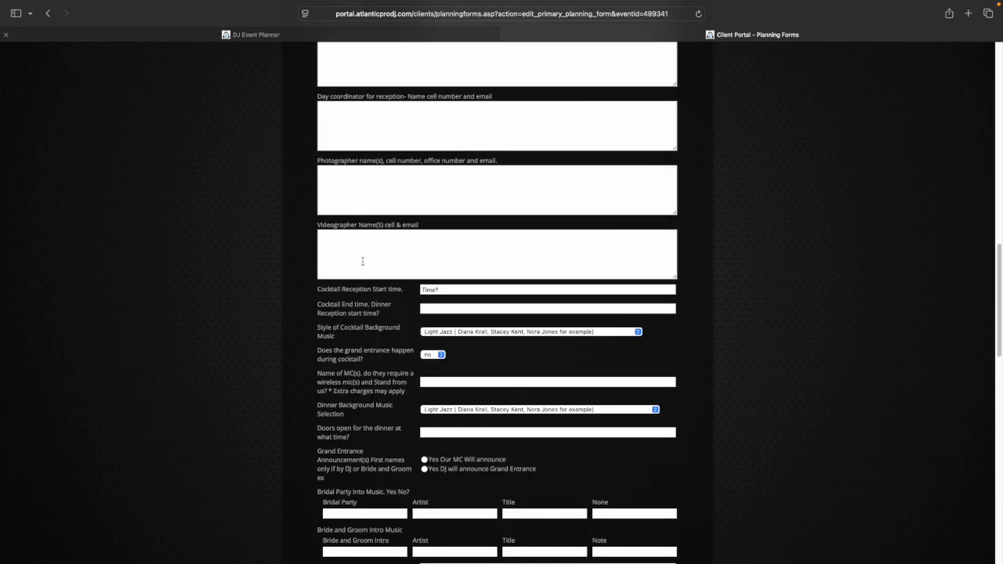
pyautogui.scroll(-20, 361, 259)
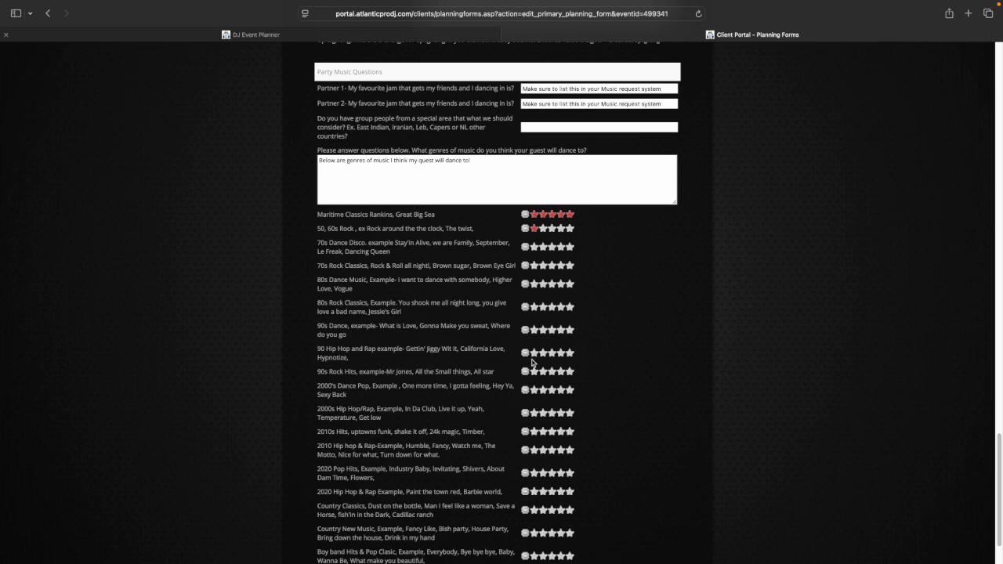
# Step: Rate 90 Hip Hop and Rap five stars and 50, 60s Rock one star, and save the planning form
pyautogui.click(571, 354)
pyautogui.scroll(-2, 465, 326)
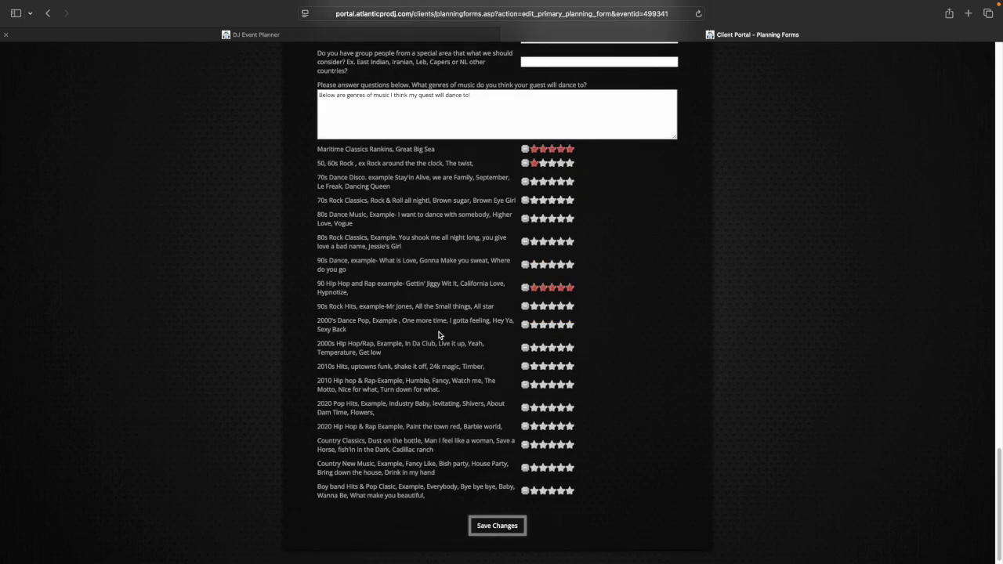
pyautogui.scroll(1, 410, 317)
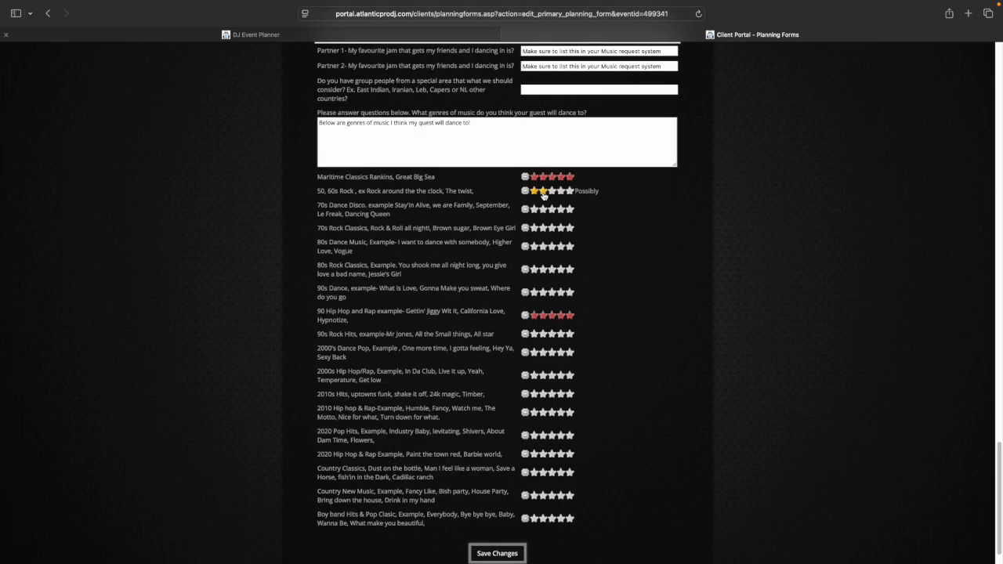
pyautogui.click(536, 192)
pyautogui.scroll(-1, 448, 206)
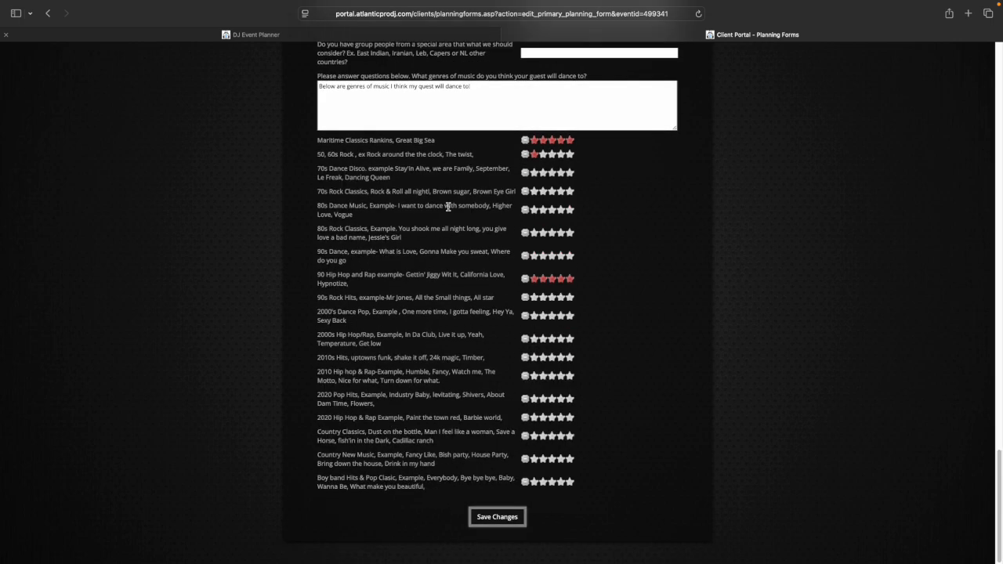
pyautogui.click(504, 519)
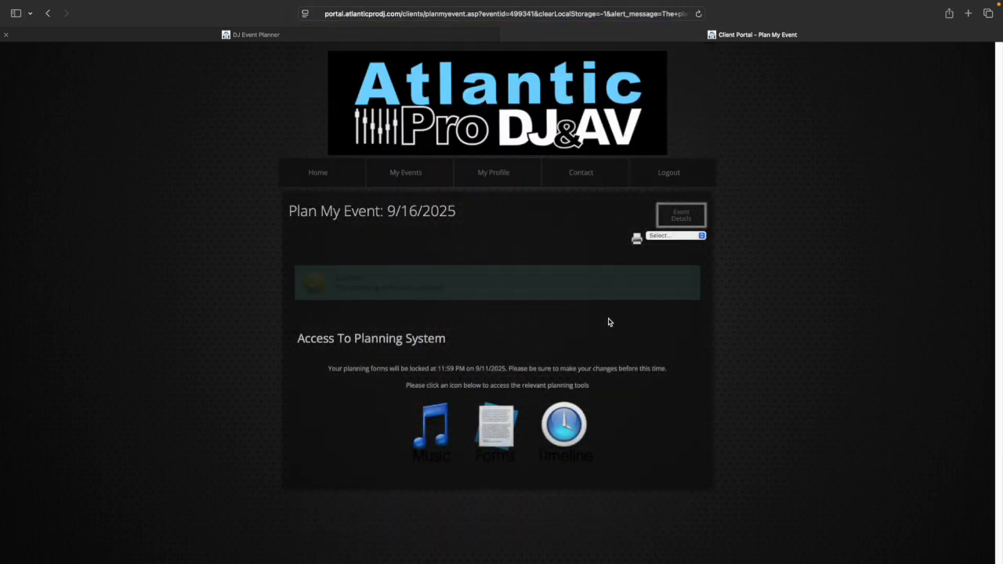
# Step: Open the Wedding APDJ timeline of the event for editing
pyautogui.click(565, 429)
pyautogui.scroll(-1, 565, 430)
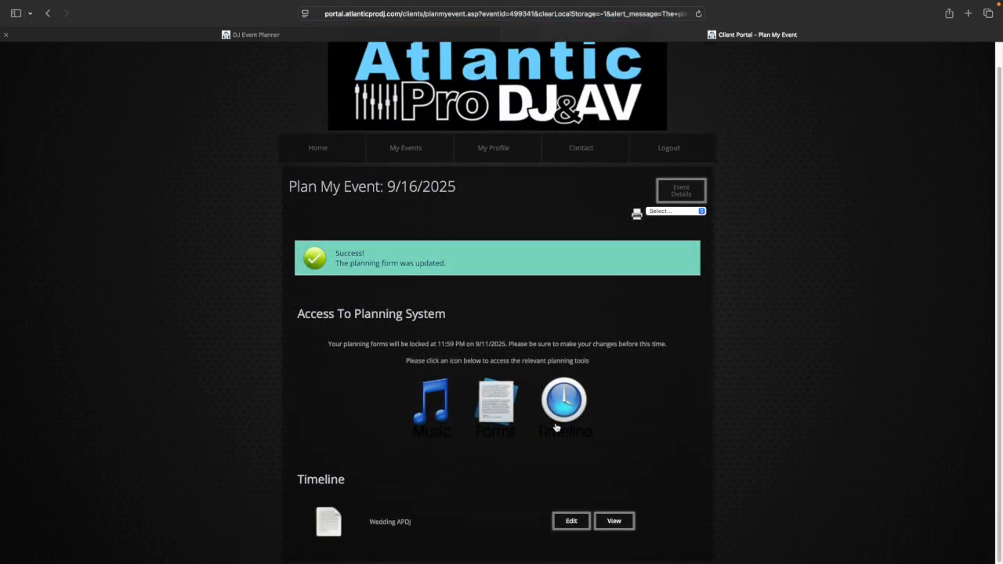
pyautogui.click(572, 522)
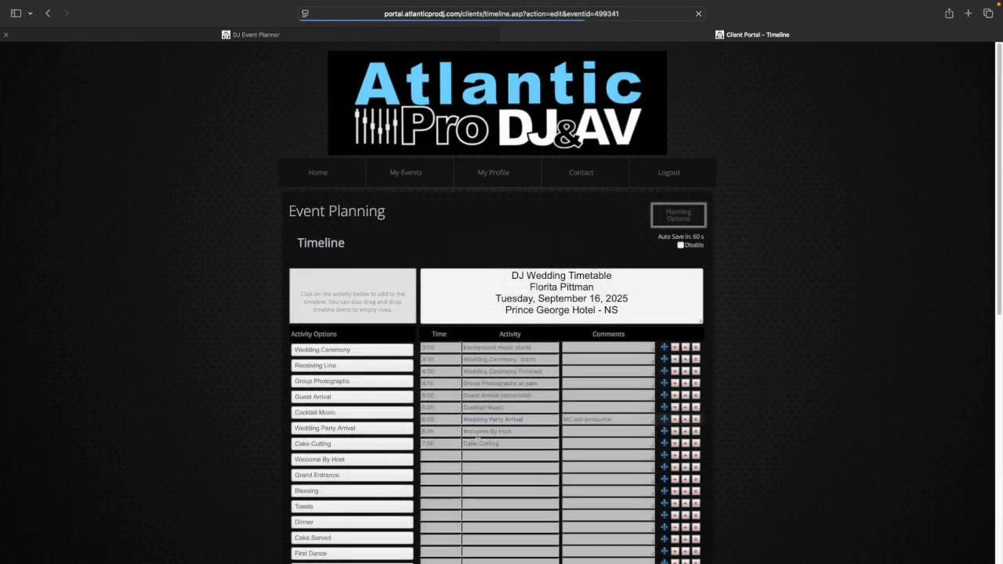
# Step: Add the Dinner activity to the timeline at 7:15 and extend its text with "- Dinner music starts"
pyautogui.scroll(-3, 587, 345)
pyautogui.scroll(-2, 586, 345)
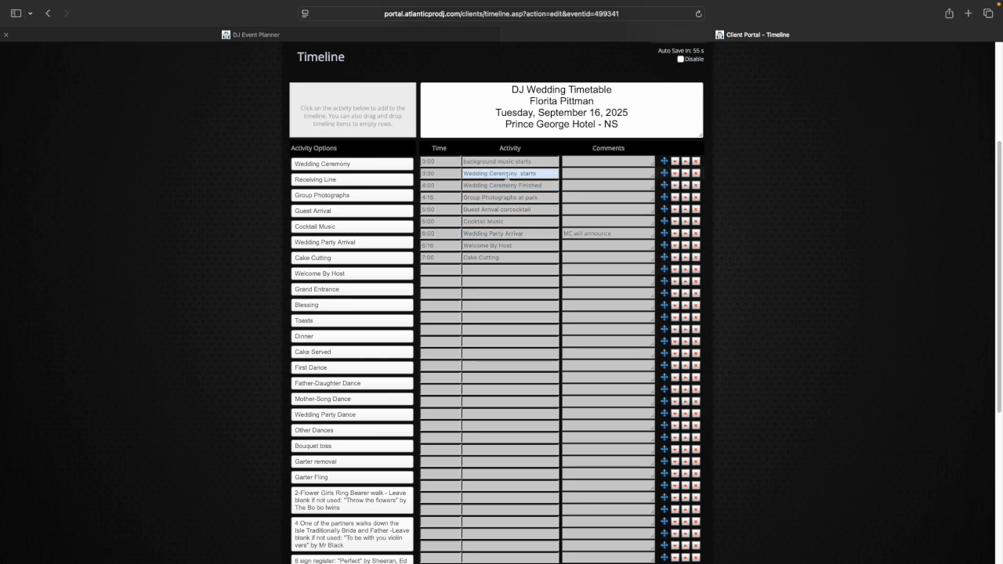
pyautogui.click(434, 292)
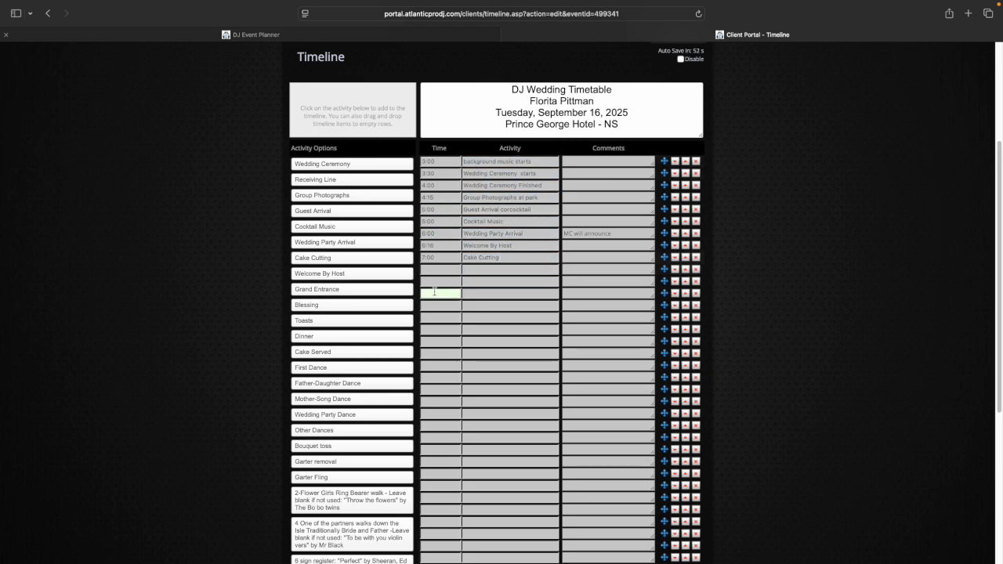
pyautogui.click(336, 337)
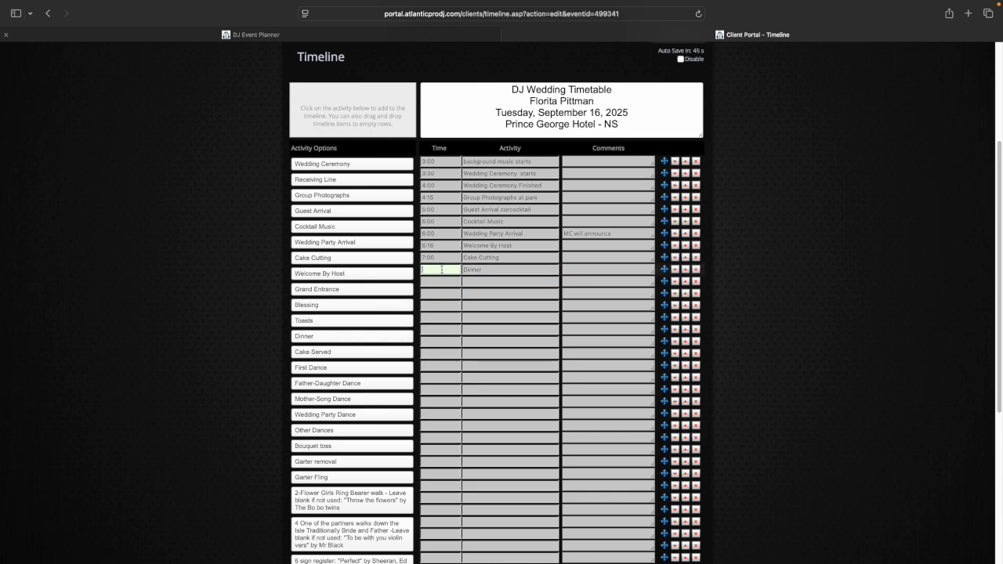
pyautogui.write('7:1')
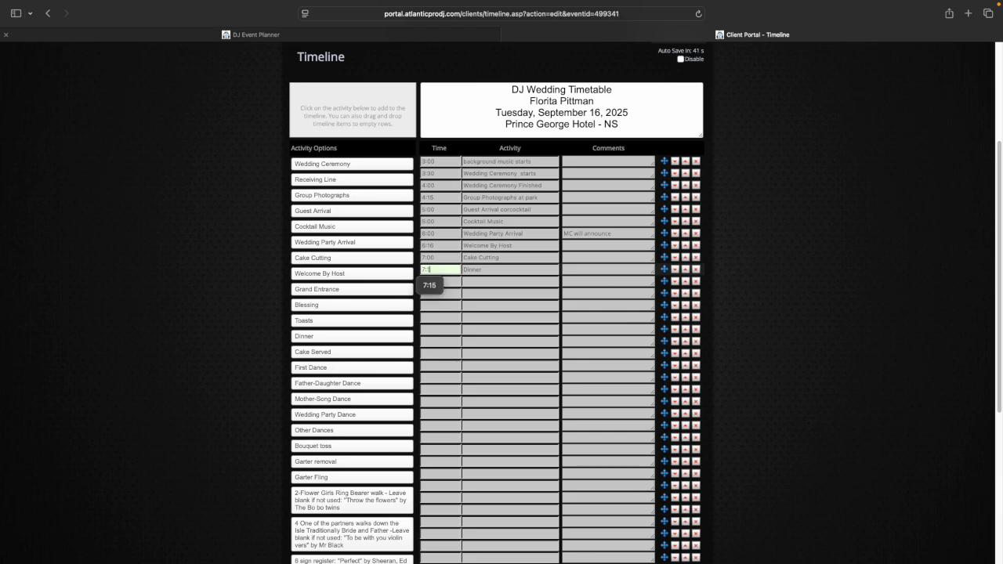
pyautogui.write('5')
pyautogui.click(528, 269)
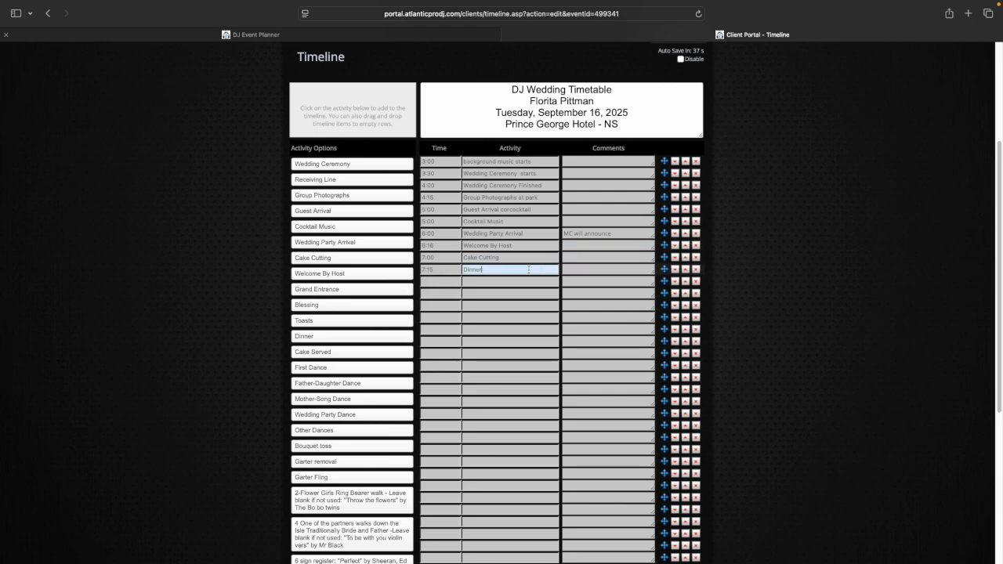
pyautogui.write('-  Dinner music starts')
# Step: Add the Cake Served activity at 8:15 and move it two rows down to leave empty rows after Dinner
pyautogui.scroll(-1, 392, 322)
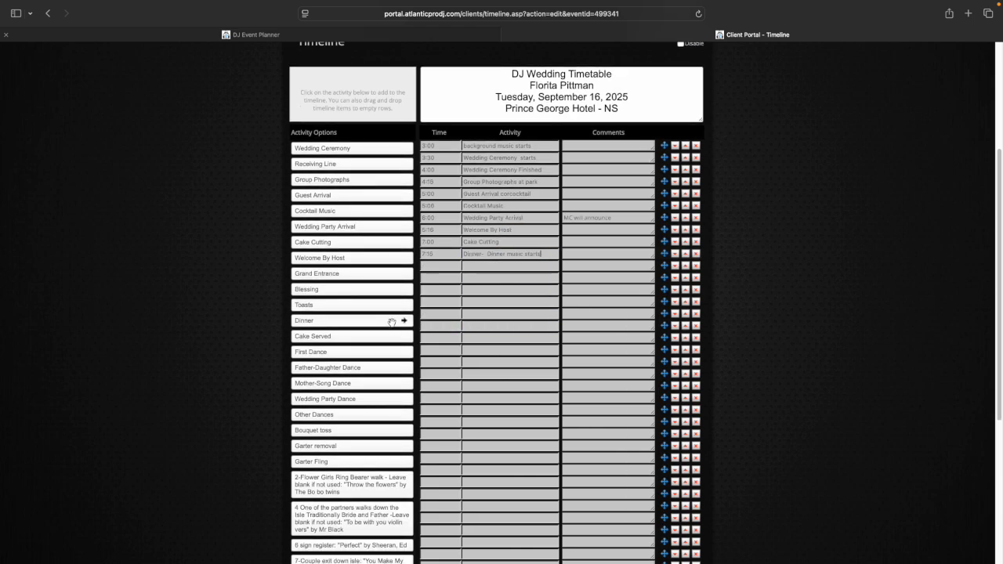
pyautogui.click(404, 336)
pyautogui.click(467, 264)
pyautogui.click(445, 266)
pyautogui.write('8')
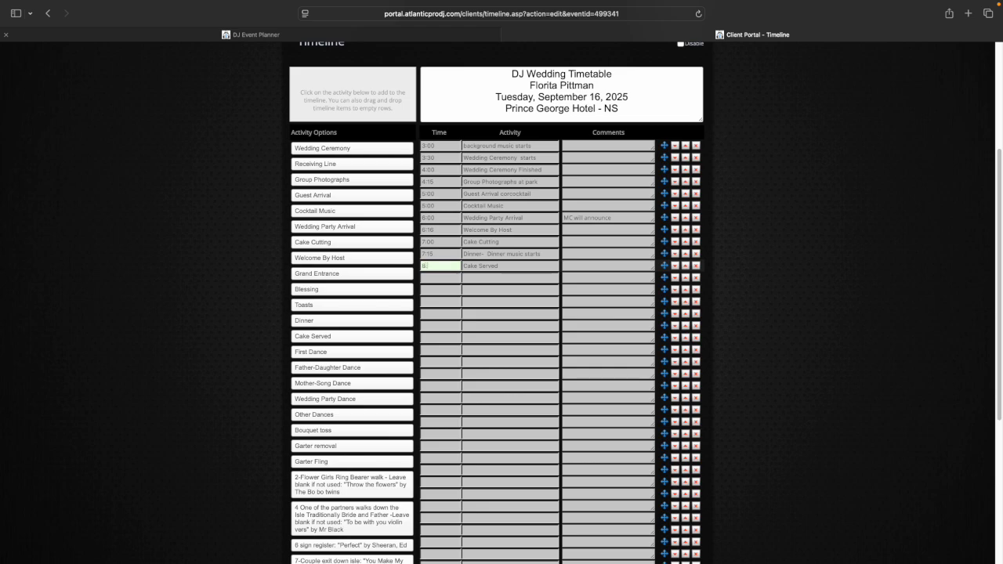
pyautogui.write(':15')
pyautogui.click(675, 267)
pyautogui.click(675, 267)
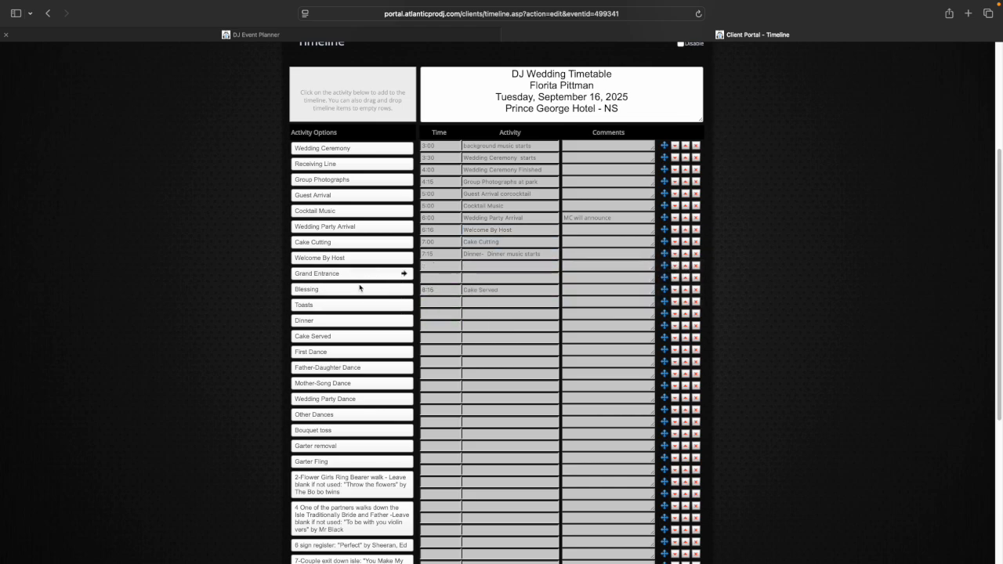
# Step: Add the First Dance activity to the empty timeline row directly after Dinner
pyautogui.click(353, 354)
pyautogui.click(445, 266)
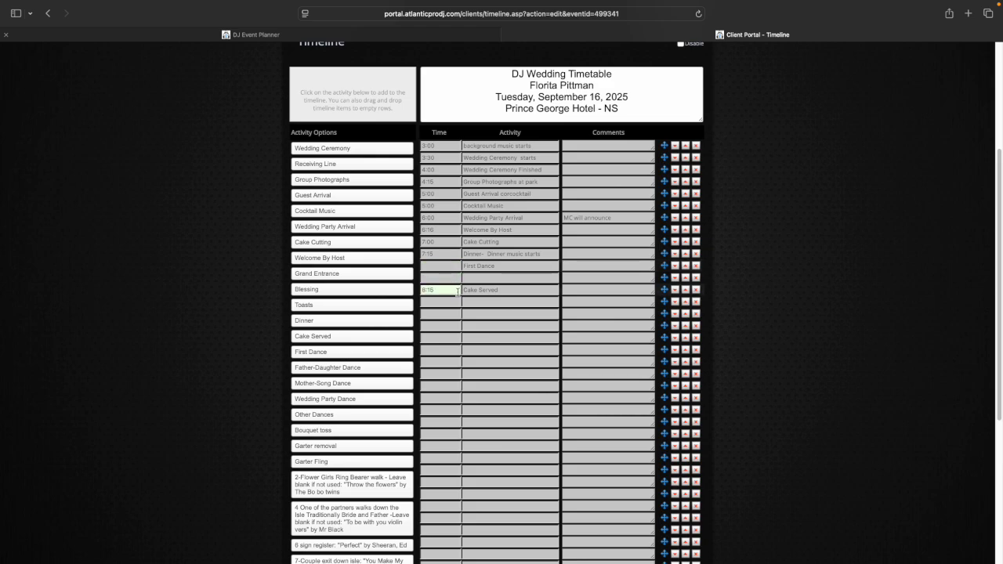
pyautogui.click(484, 304)
pyautogui.click(474, 288)
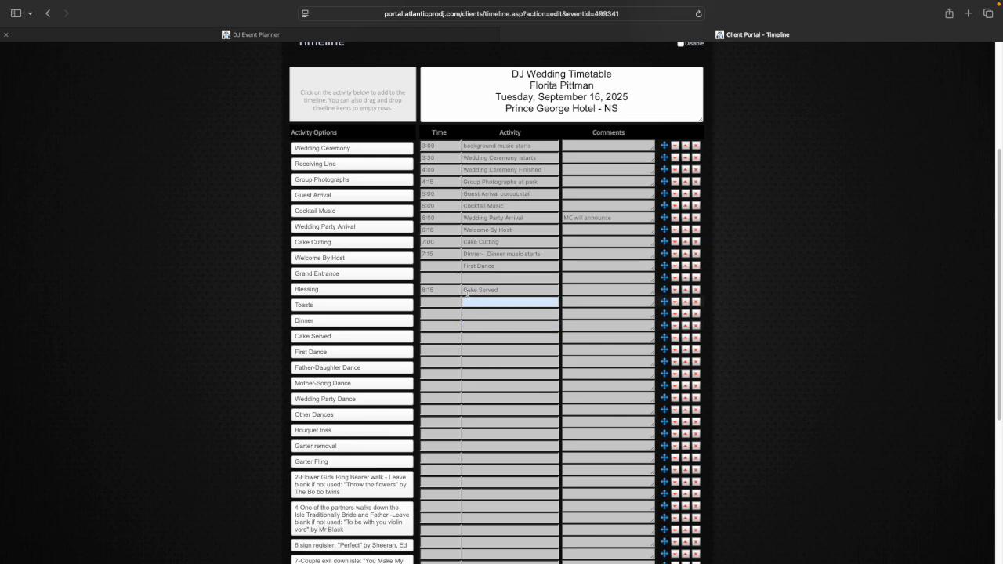
# Step: Review the timeline from its heading to its last row and save its changes
pyautogui.scroll(-3, 473, 322)
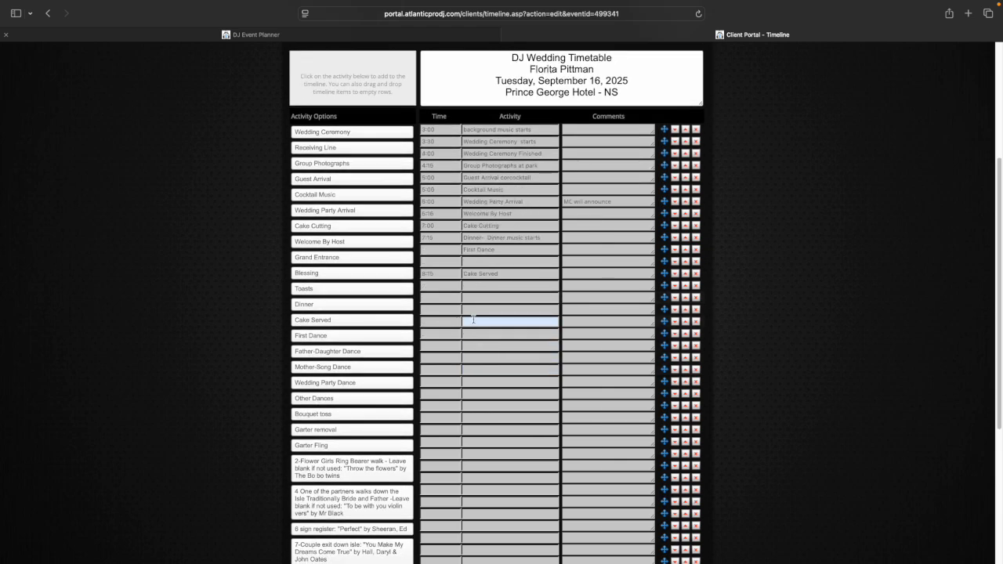
pyautogui.scroll(5, 473, 318)
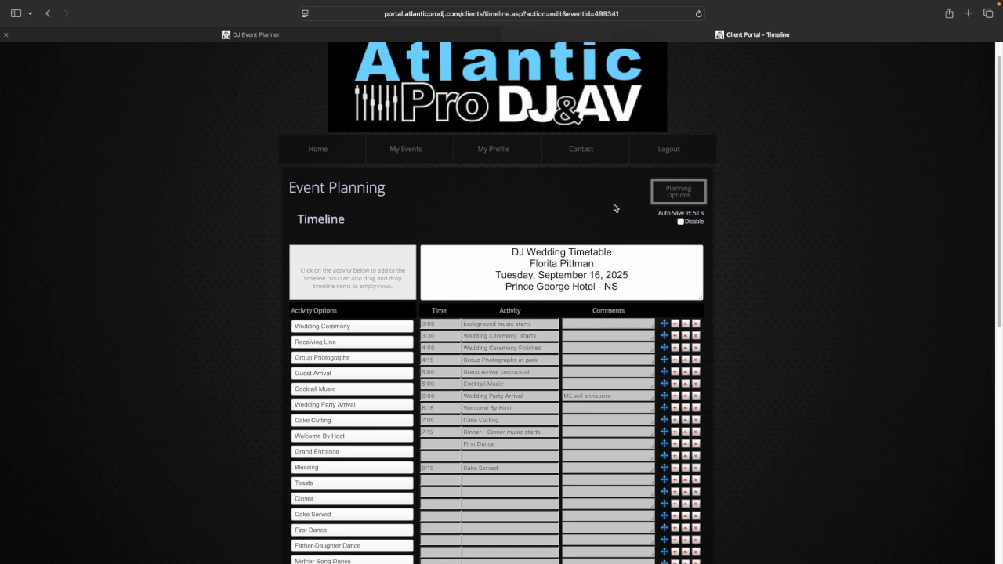
pyautogui.scroll(-10, 618, 209)
pyautogui.click(600, 514)
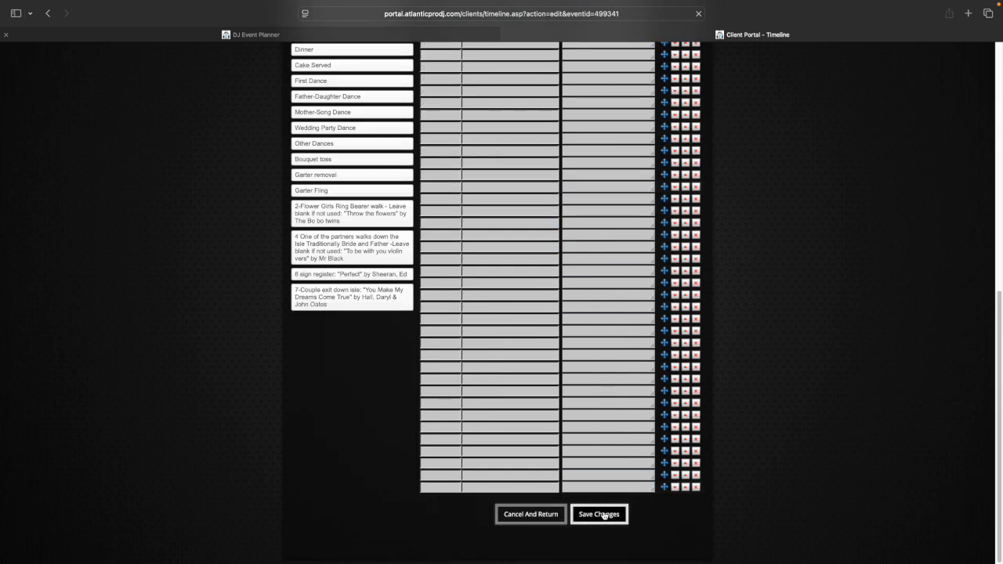